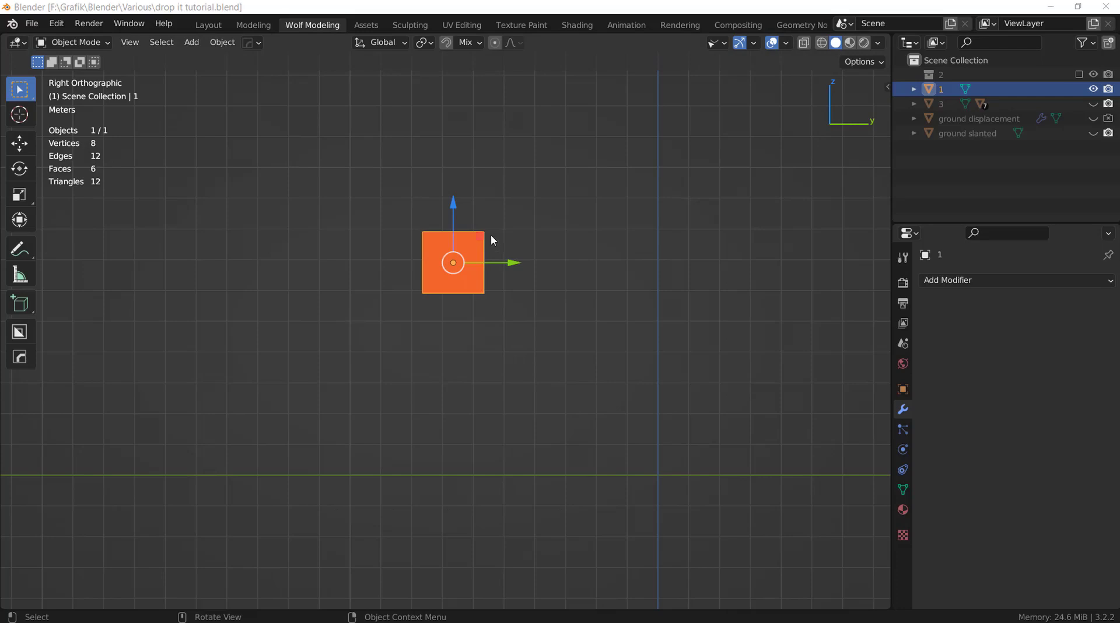
Drop cube '1' onto the ground with Drop It, sink it below, then drop it back with V.
right_click(559, 171)
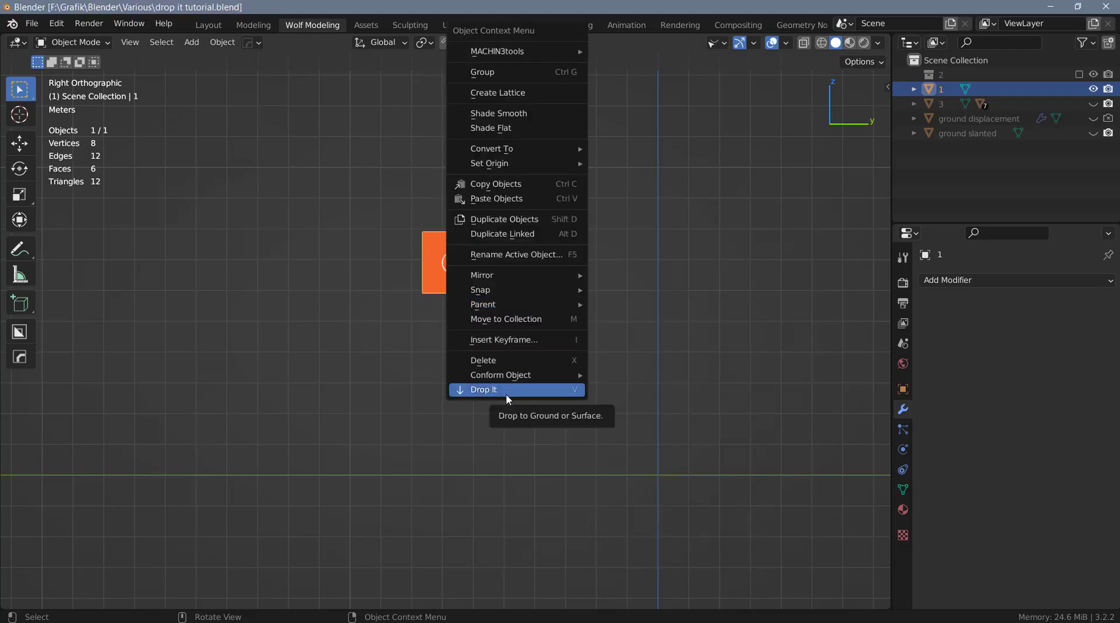
click(575, 390)
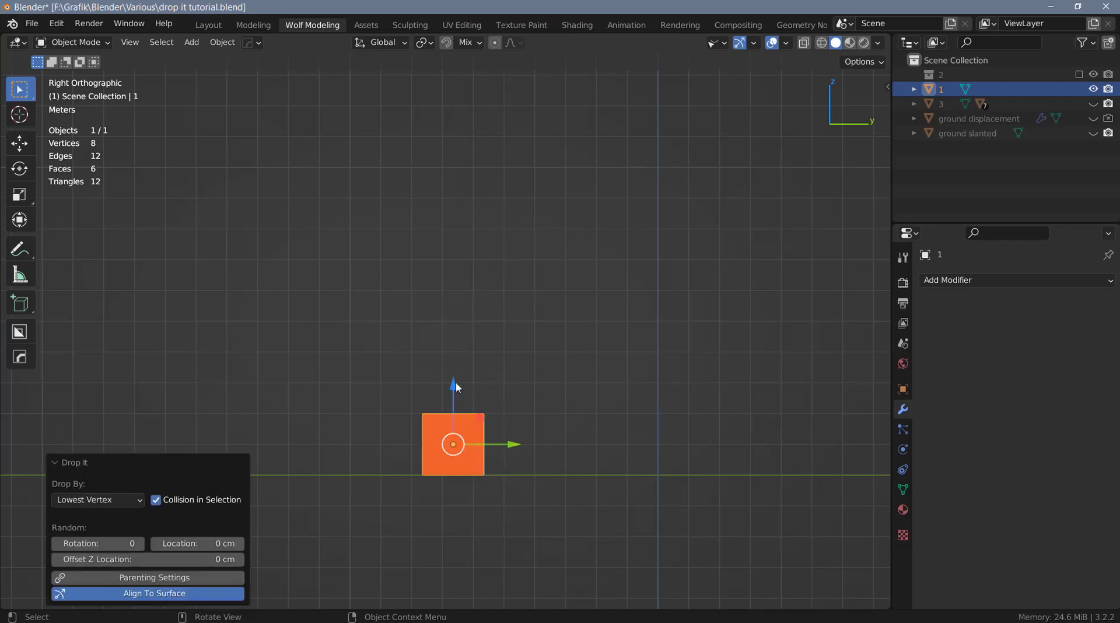
drag(455, 385, 462, 539)
scroll(518, 417, down, 3)
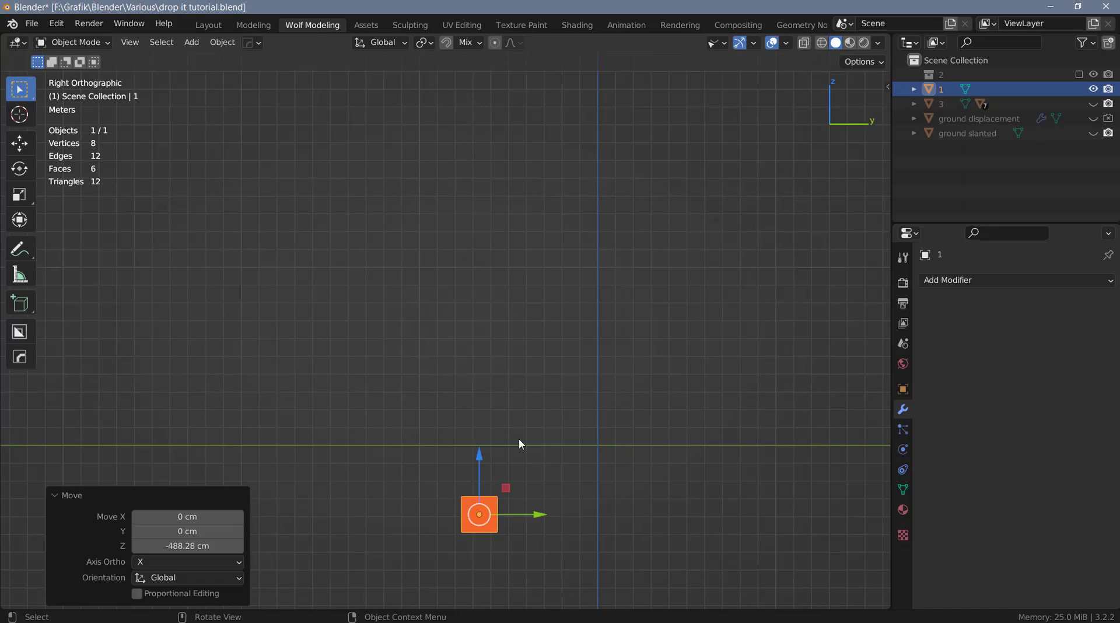
shift+middle_drag(519, 439, 477, 329)
scroll(473, 378, up, 1)
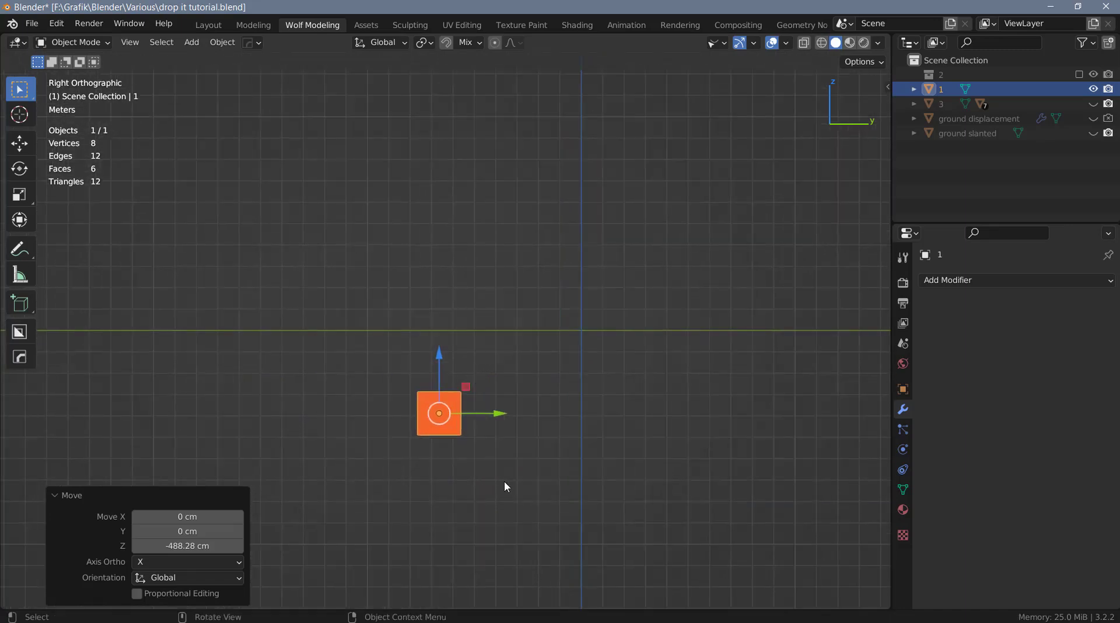
key(v)
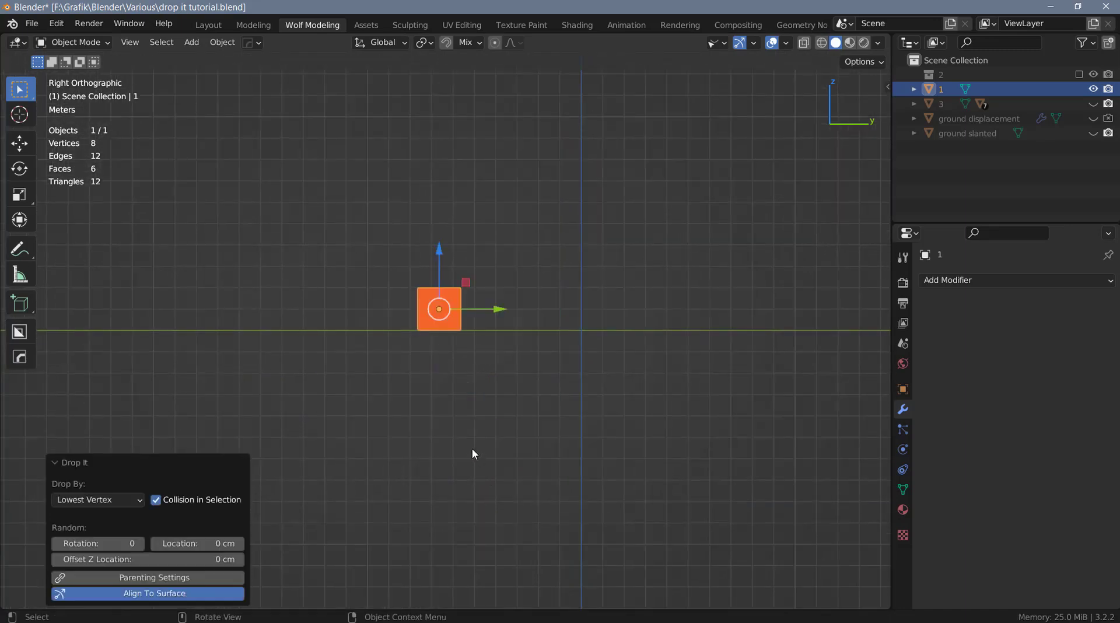
scroll(372, 345, up, 2)
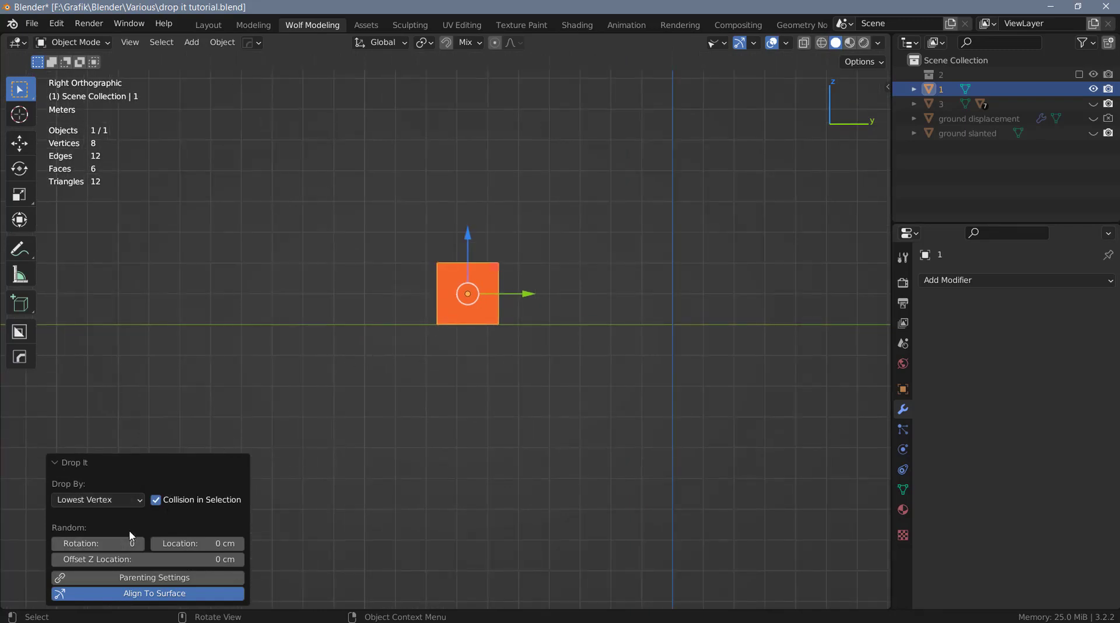
Set Drop By to Origin so the cube's centre sits on the ground, then raise it 332.11 cm in Z.
click(97, 501)
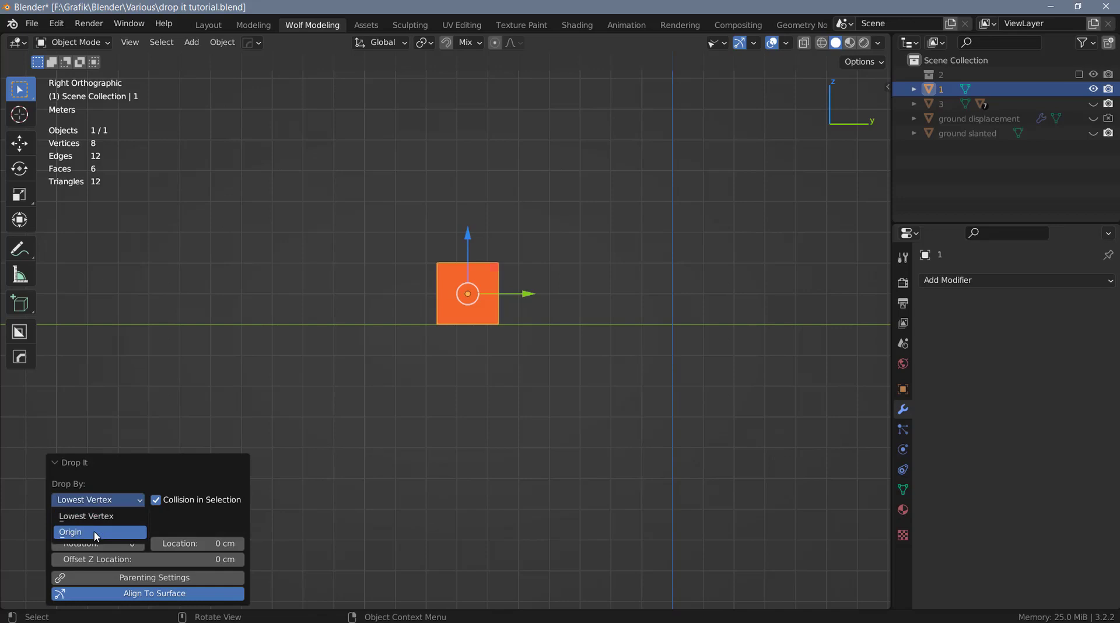
click(96, 533)
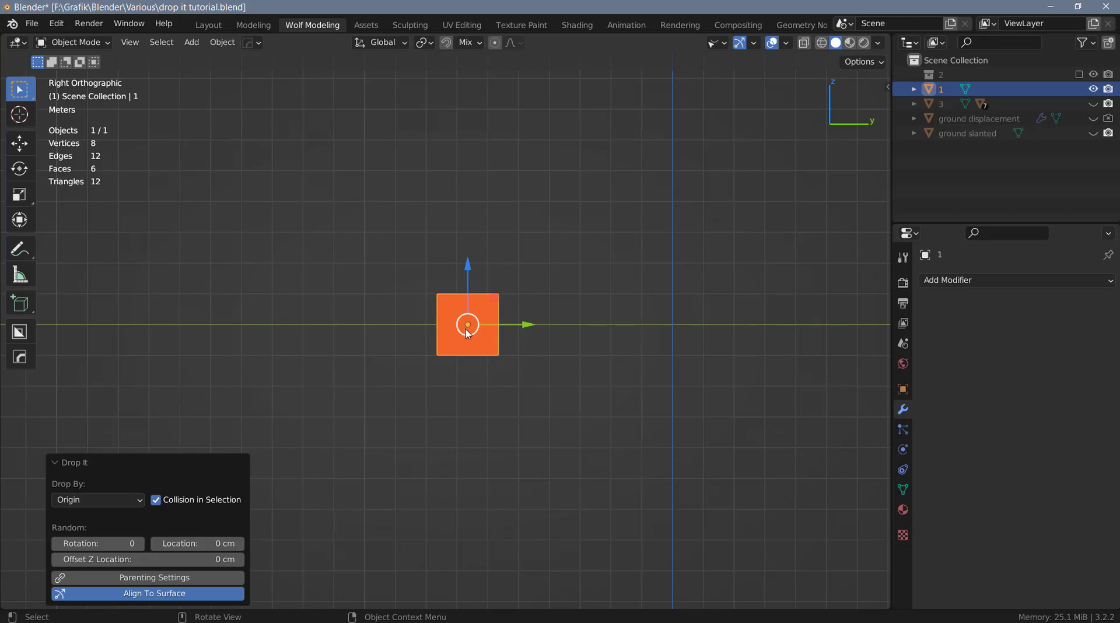
drag(467, 333, 467, 230)
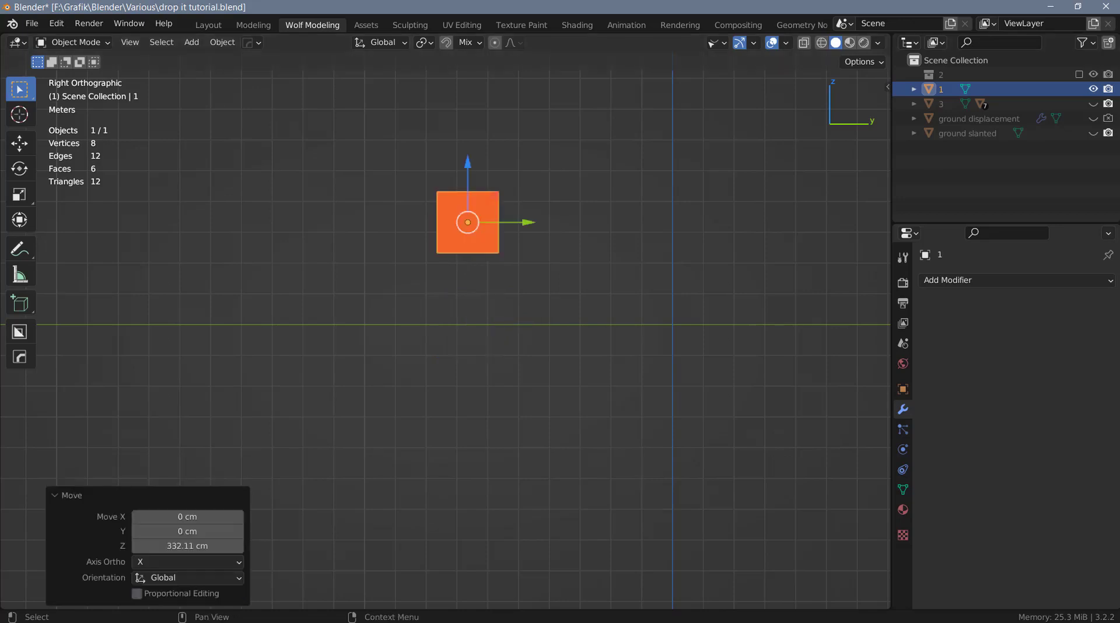
Show the 'ground slanted' plane and drop the cube onto it with V.
click(1093, 133)
key(v)
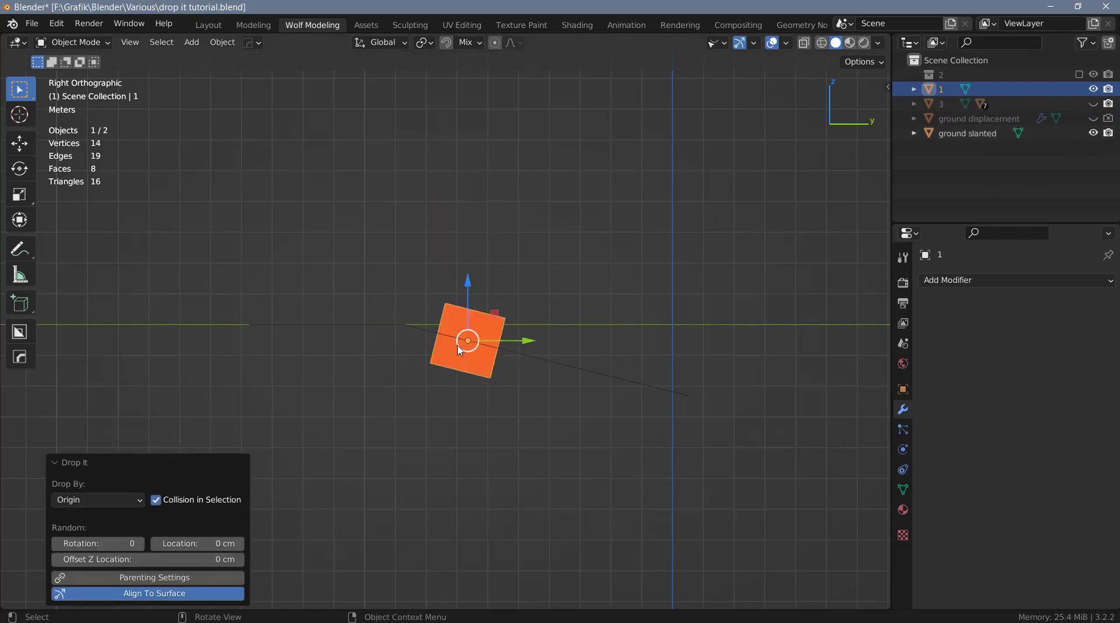
middle_drag(503, 317, 465, 350)
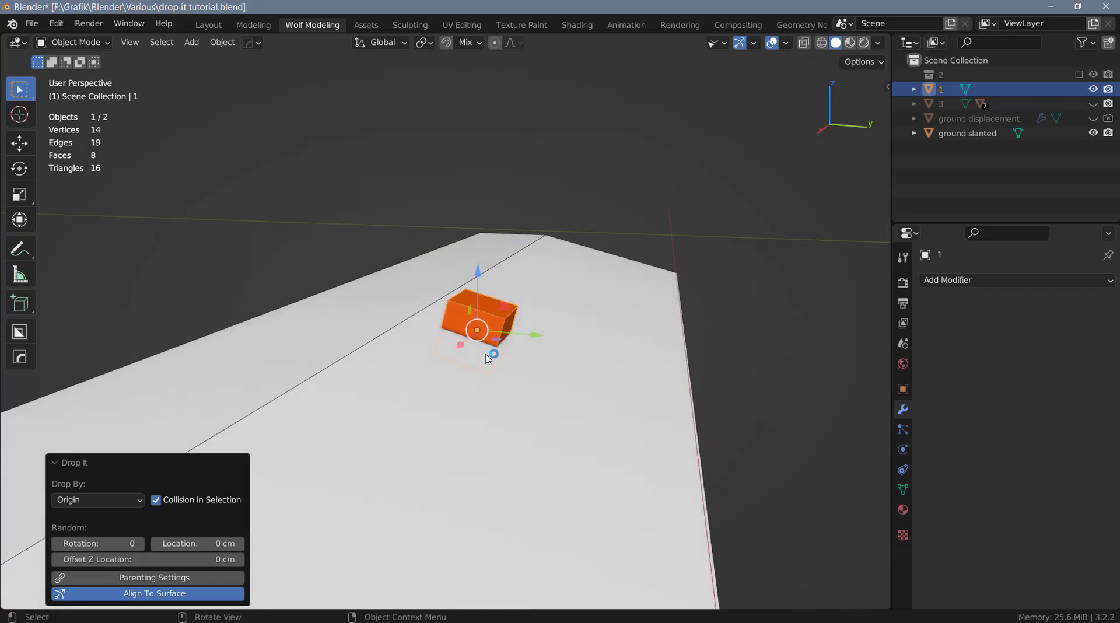
key(KP_3)
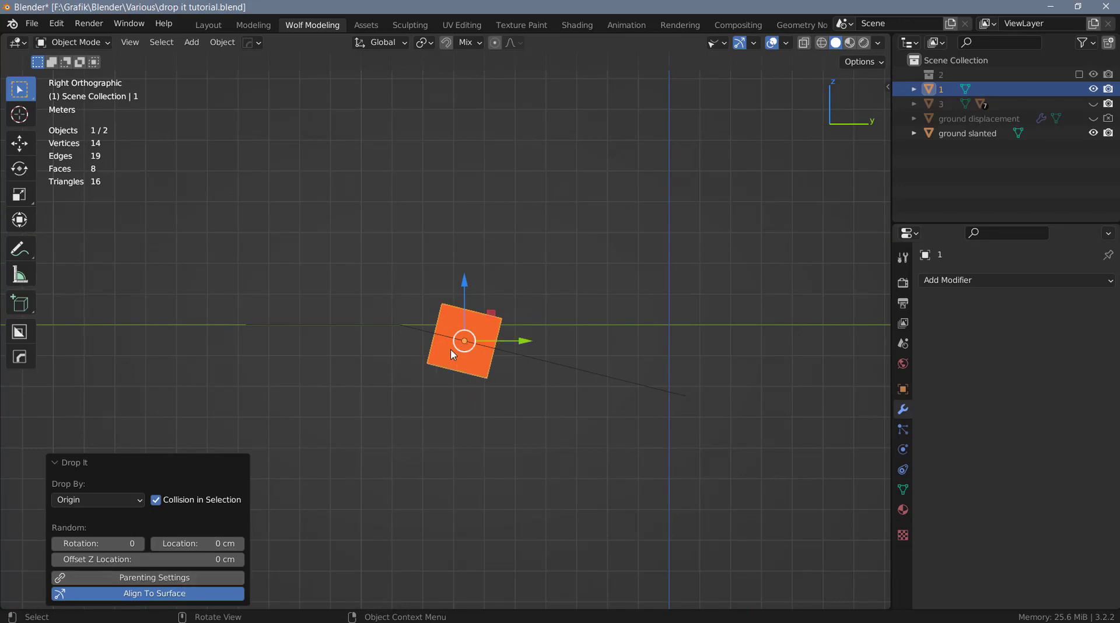
Set Drop By to Lowest Vertex and No Align so the cube stays upright on the slope.
click(95, 498)
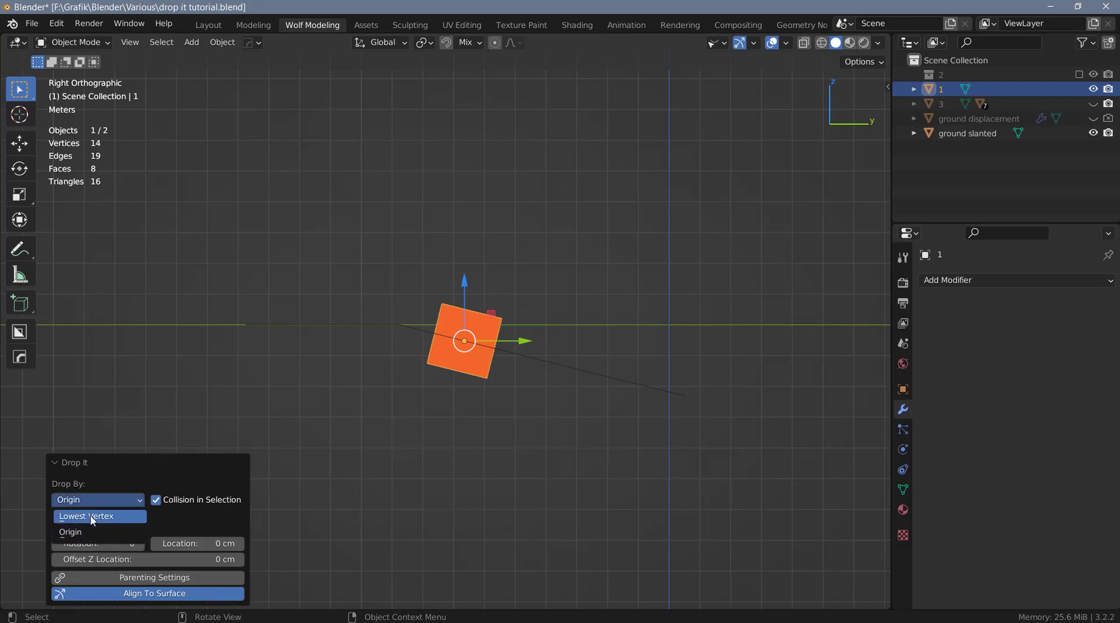
click(92, 516)
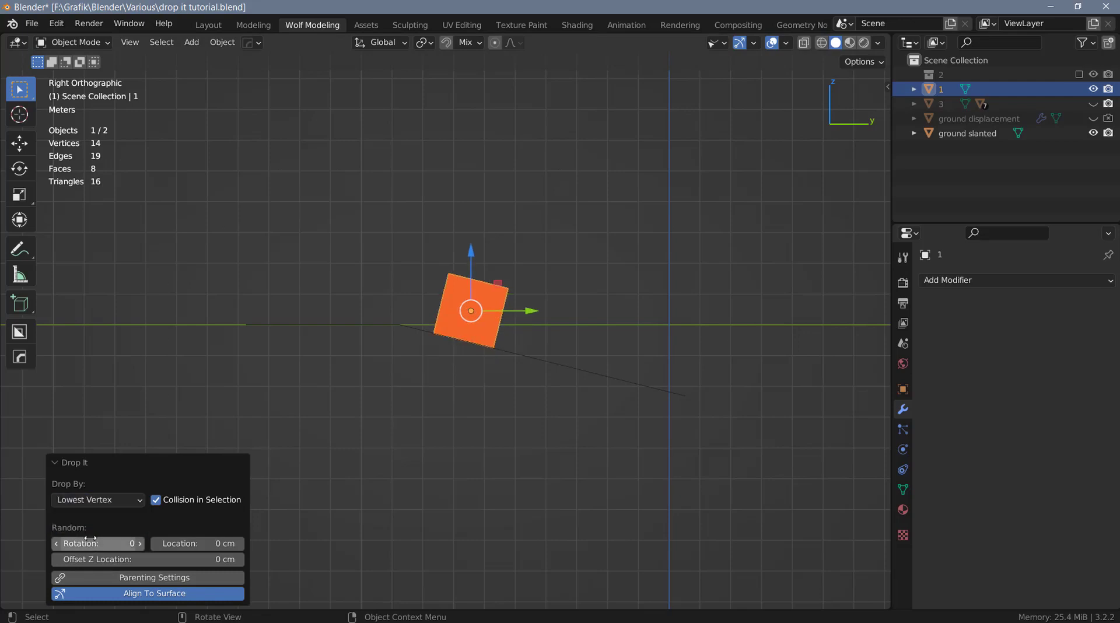
click(171, 593)
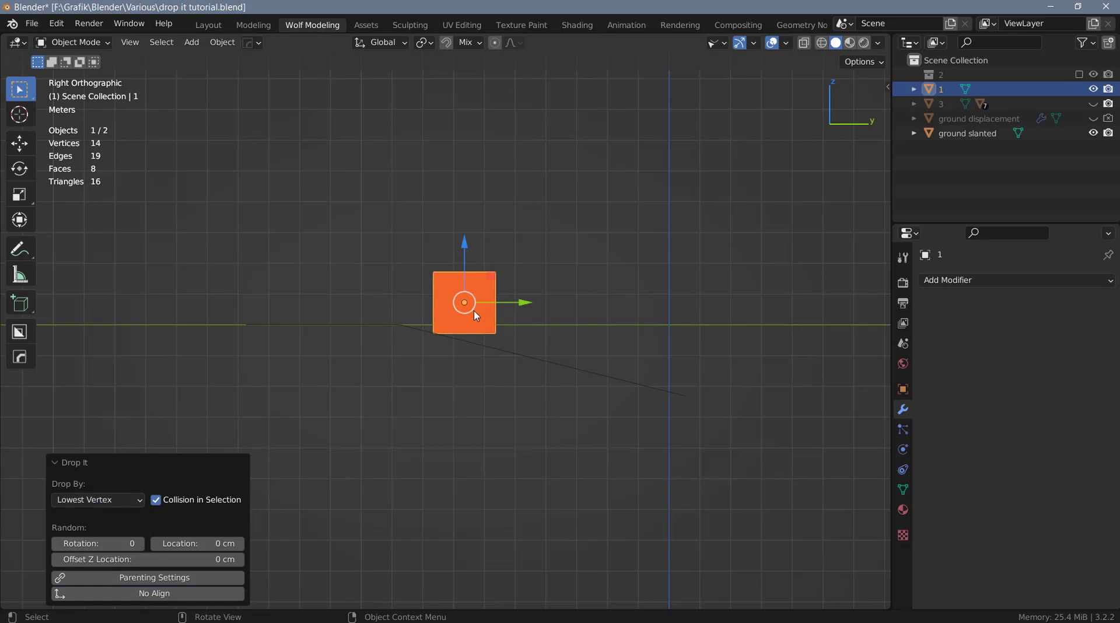
scroll(445, 326, up, 3)
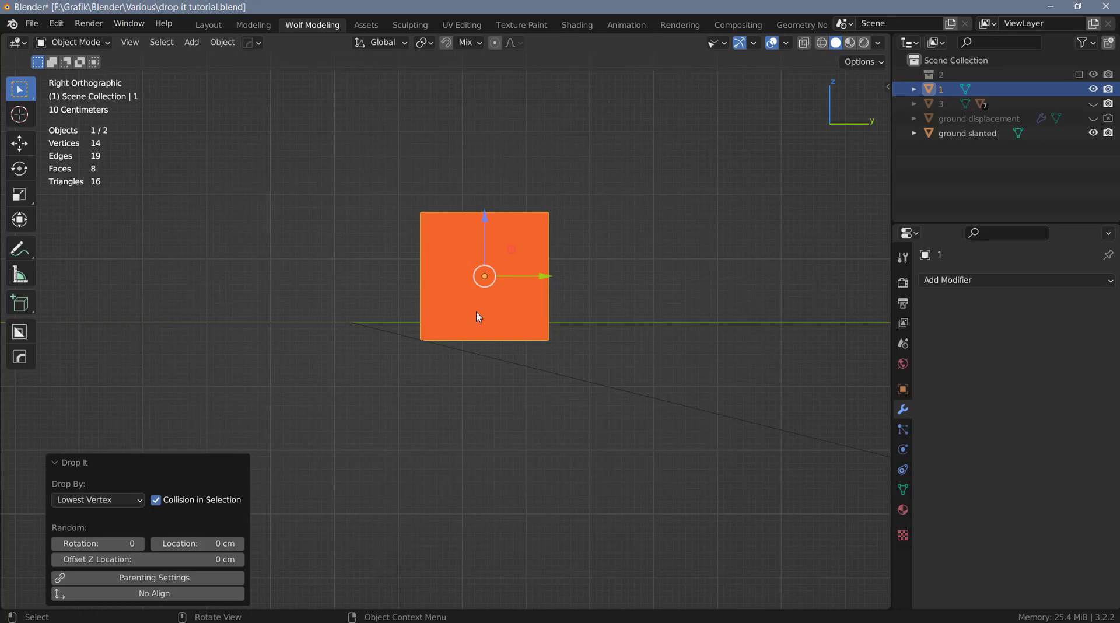
middle_drag(478, 326, 509, 320)
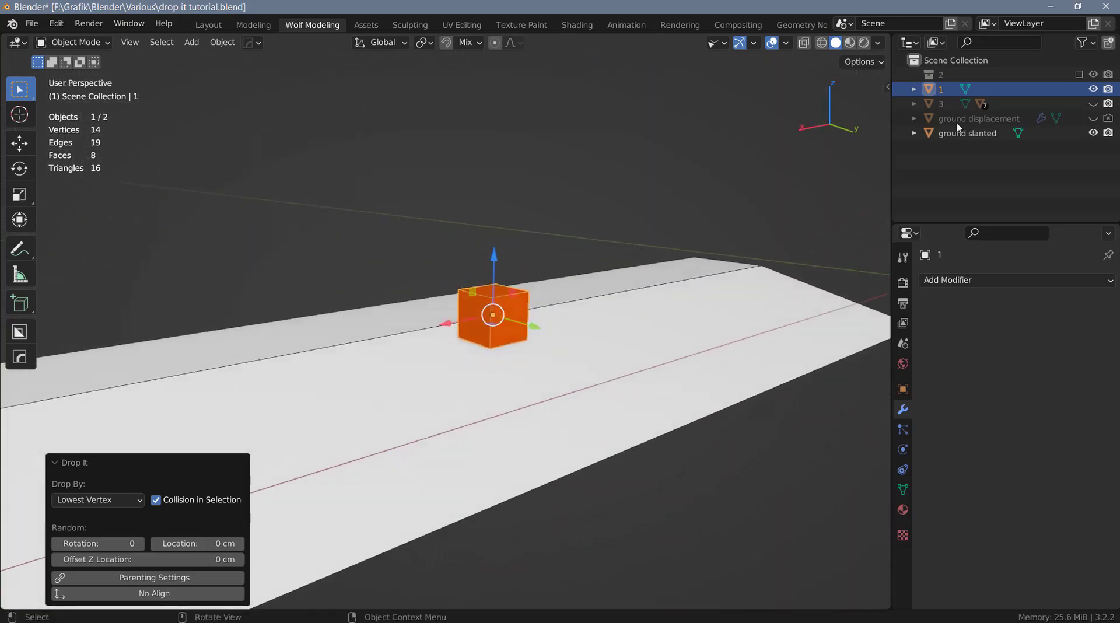
Hide the orange cube, show collection 2's three blue cubes, and drop them together onto the slope.
click(1094, 90)
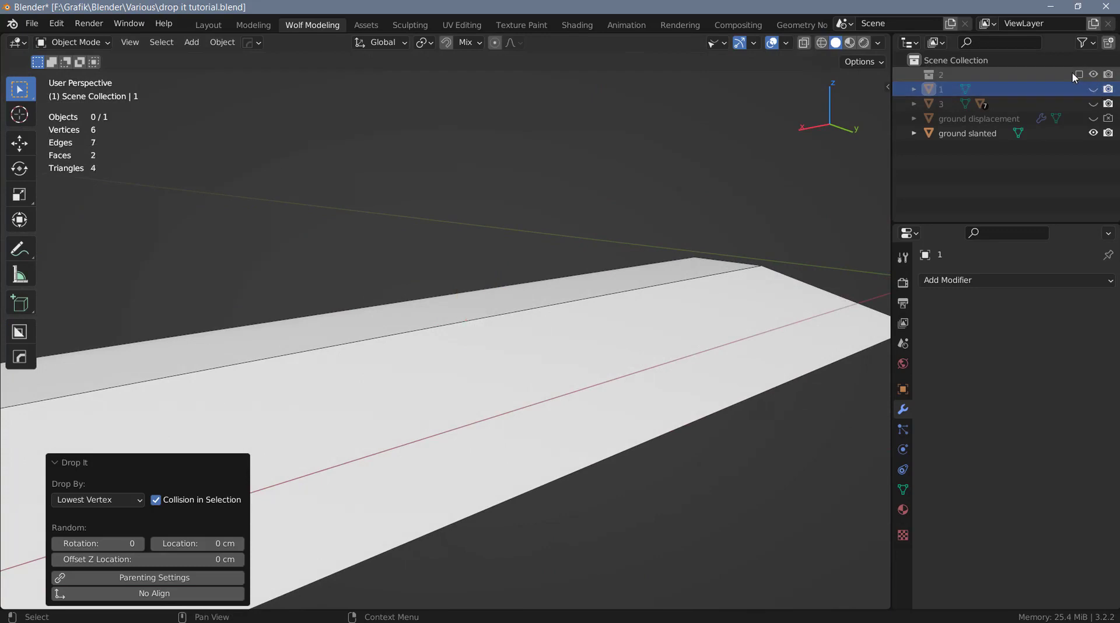
click(1079, 75)
middle_drag(671, 187, 621, 239)
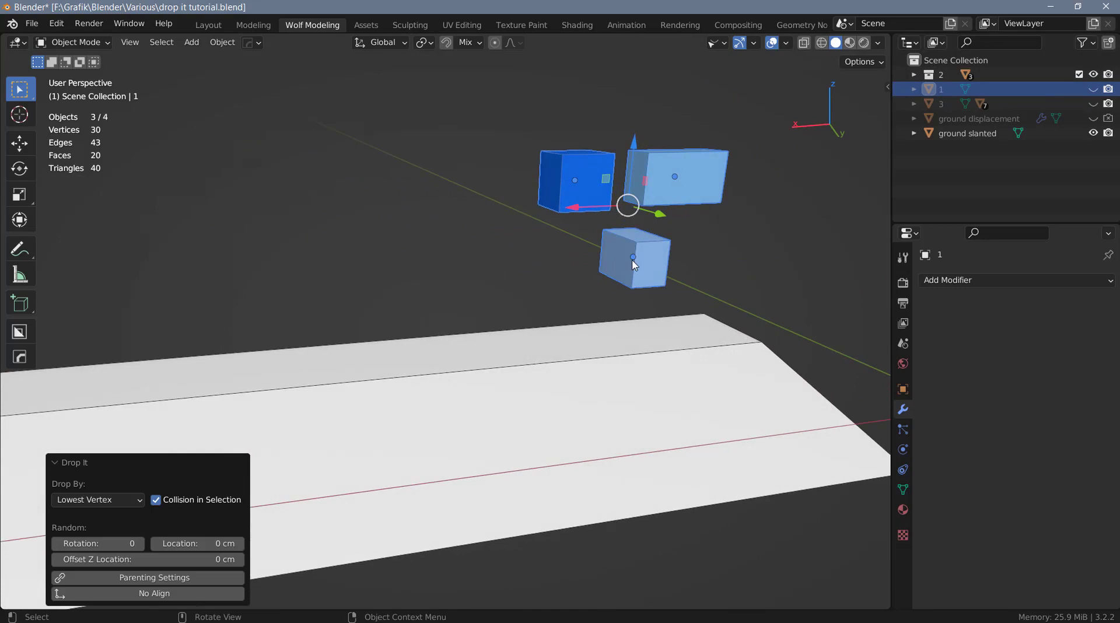
key(shift+r)
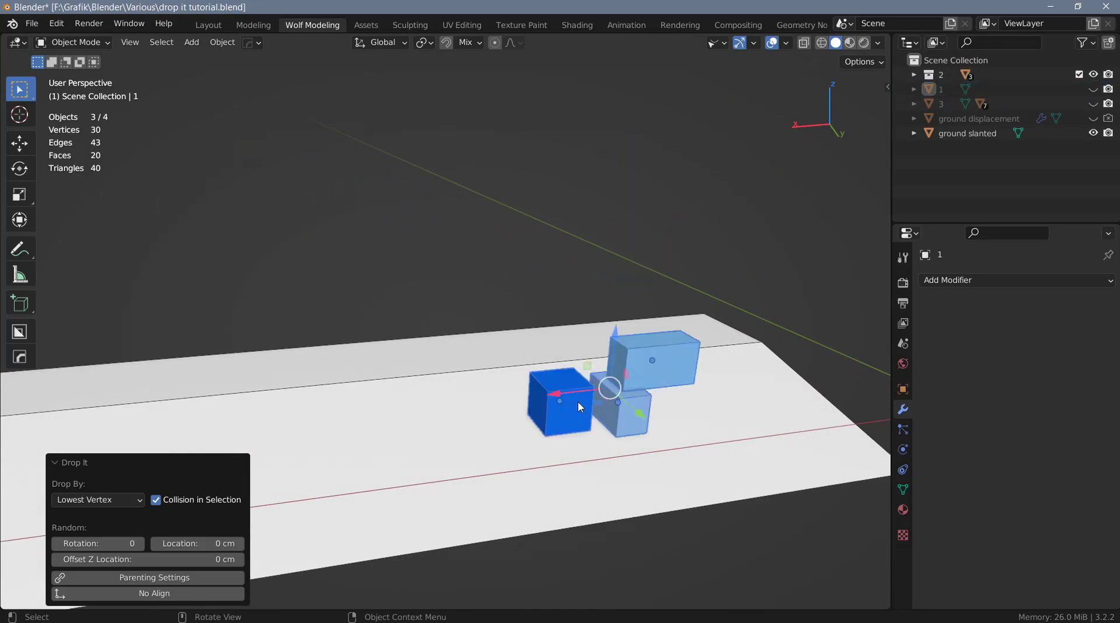
scroll(578, 418, up, 3)
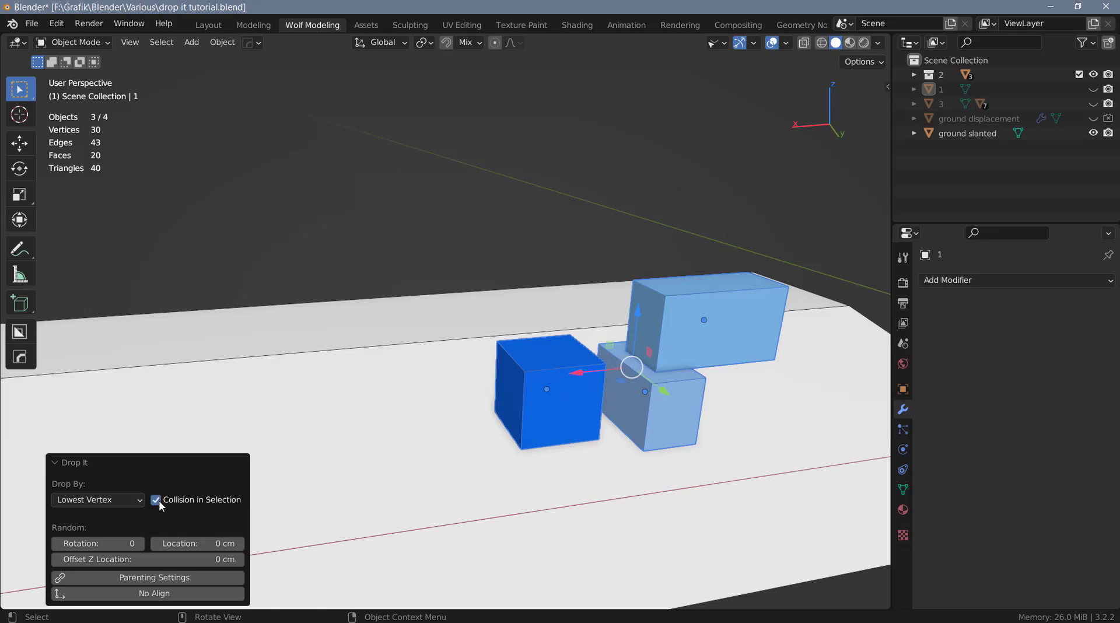
Slide the upper blue cube sideways and drop it alone, then undo that drop.
click(694, 343)
drag(652, 324, 727, 327)
key(v)
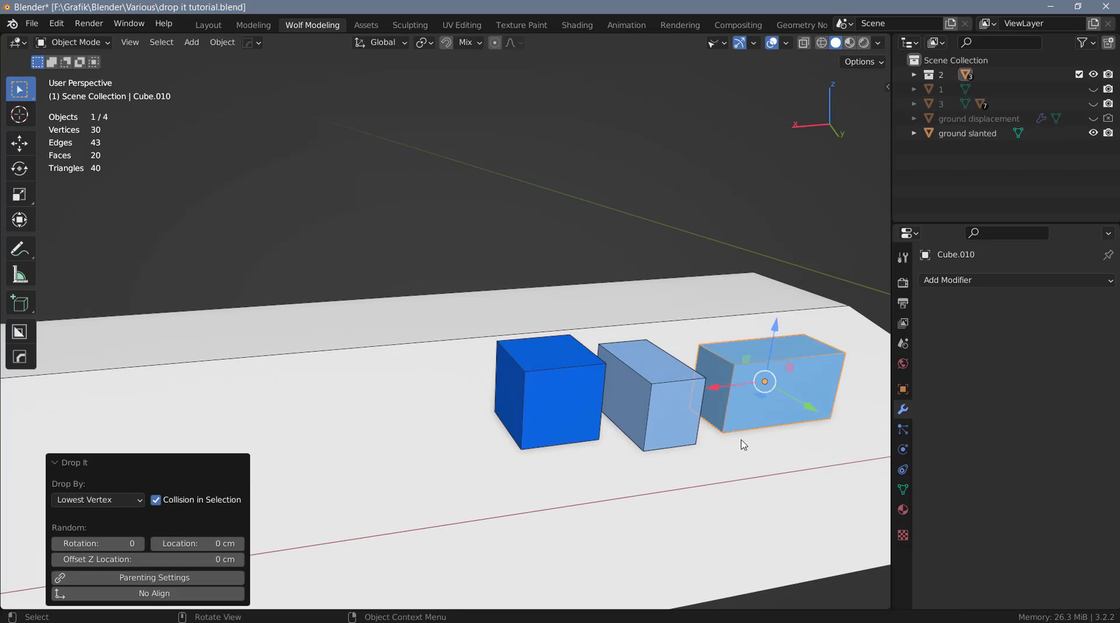
key(ctrl+z)
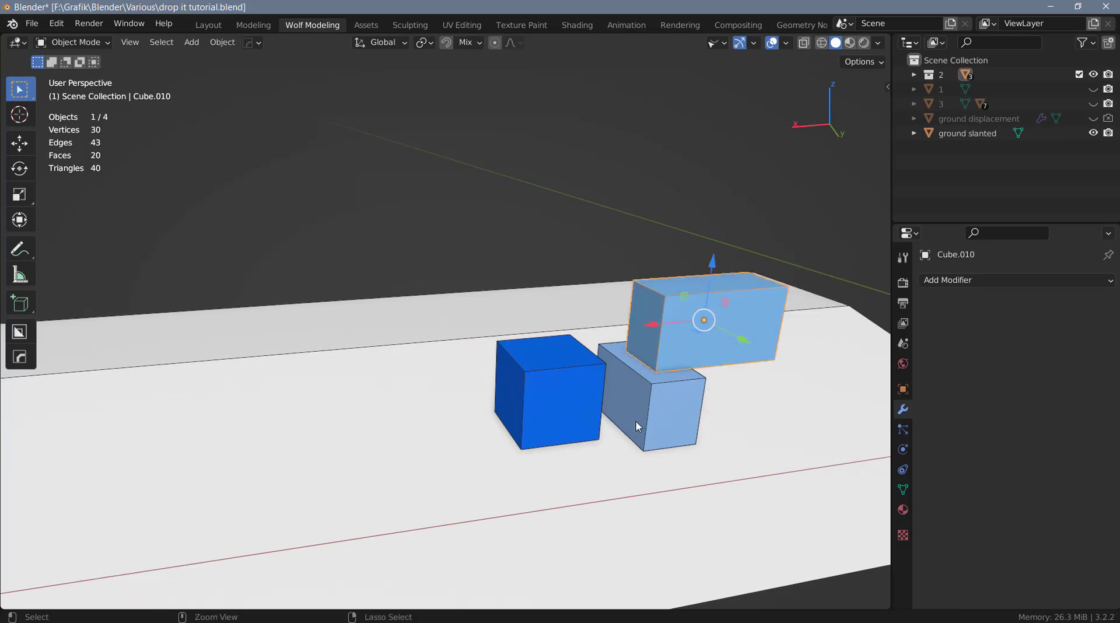
Undo the group drop and drop all three box-selected cubes side by side on the ground.
scroll(635, 421, down, 3)
key(ctrl+z)
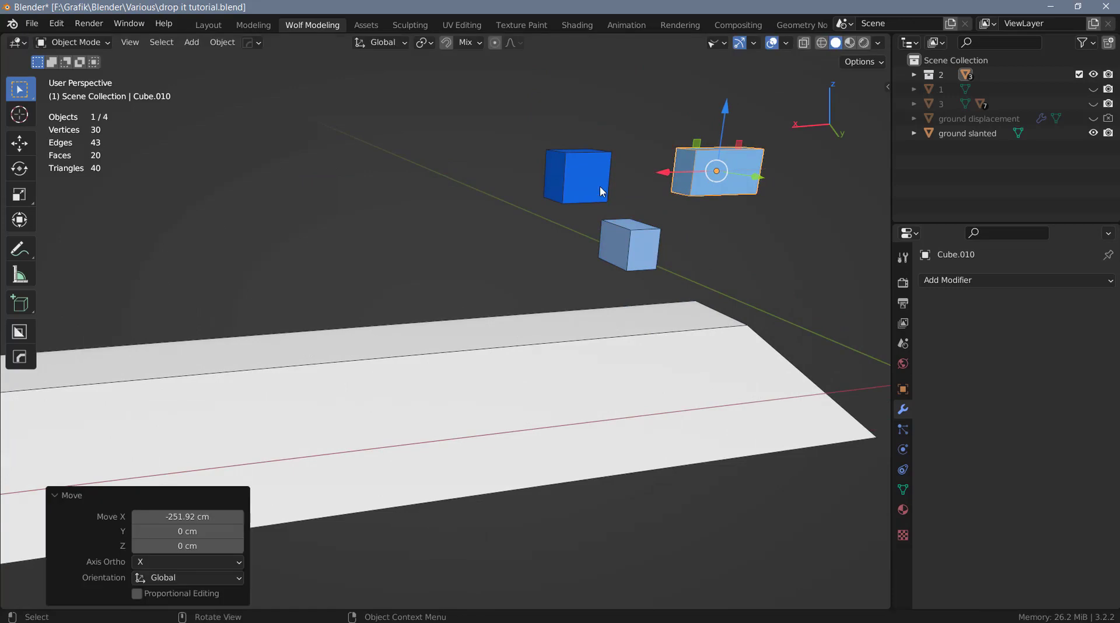
drag(532, 119, 728, 247)
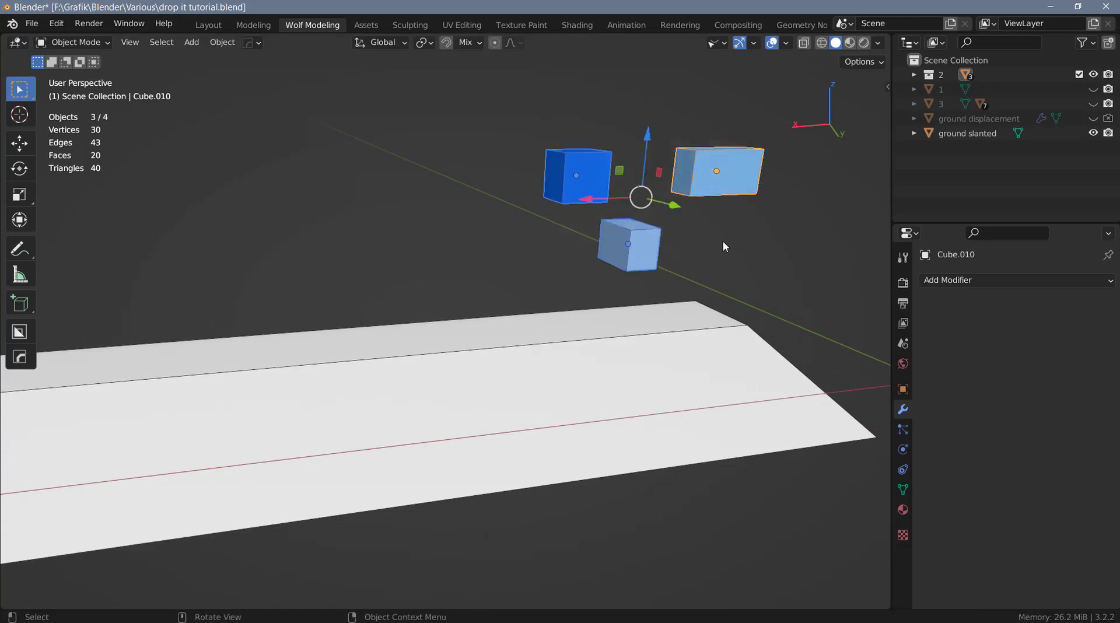
key(v)
scroll(607, 373, up, 4)
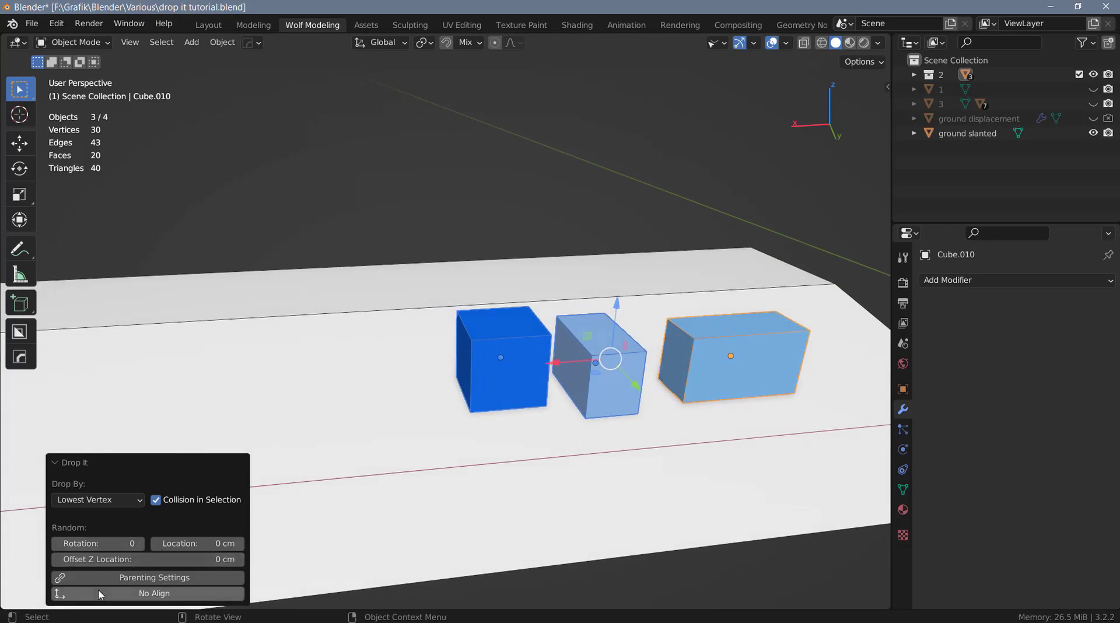
Set Drop It's Random Rotation to 62 and Random Location to 90 cm.
click(77, 543)
text(35)
key(Return)
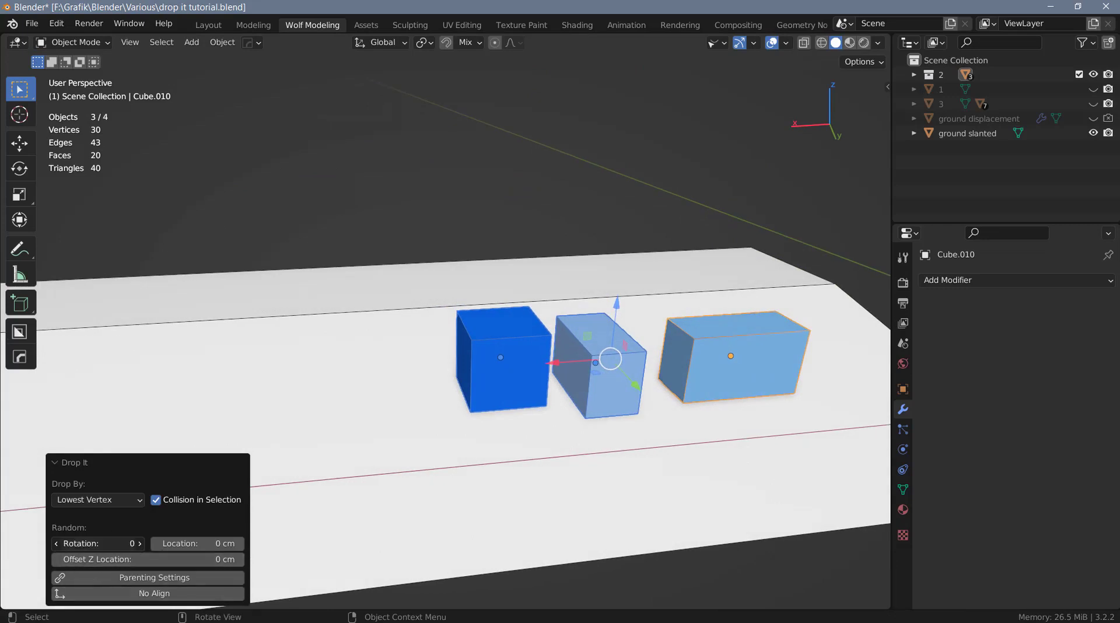
click(78, 543)
text(62)
key(Tab)
text(73)
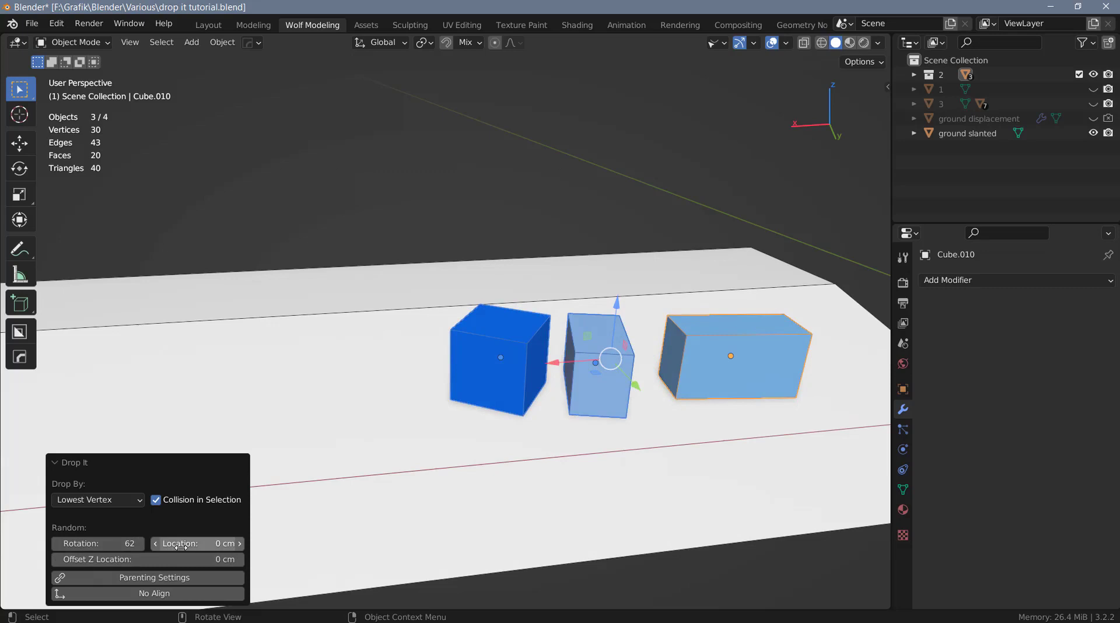
key(Return)
drag(197, 544, 222, 543)
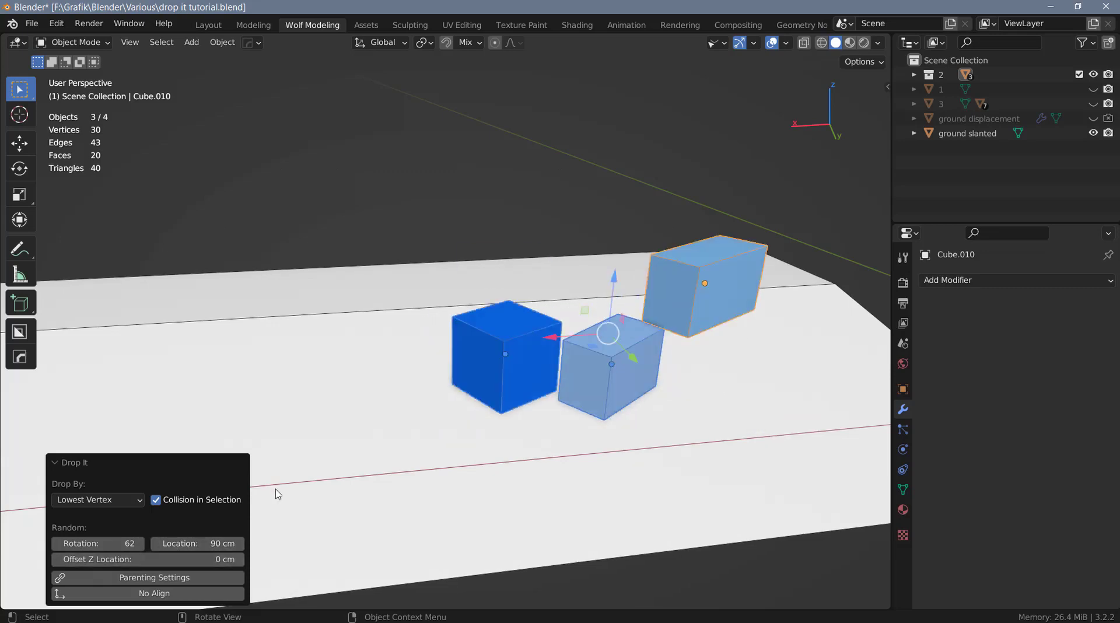
Slide the right cube Cube.010 -56.617 cm along X and drop it again.
middle_drag(534, 376, 499, 378)
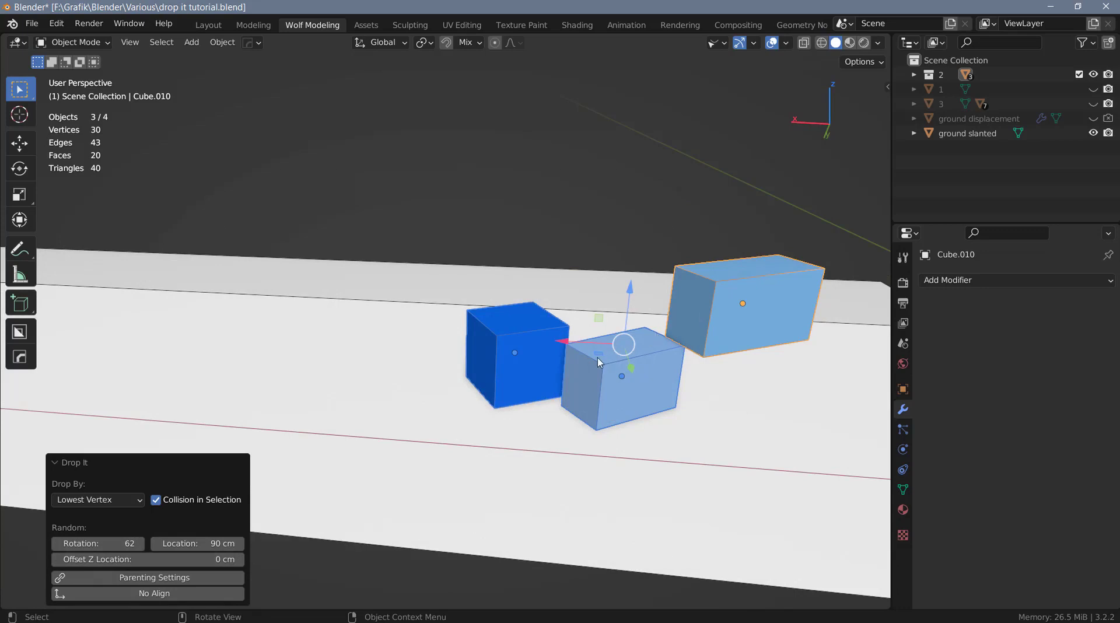
middle_drag(703, 335, 670, 326)
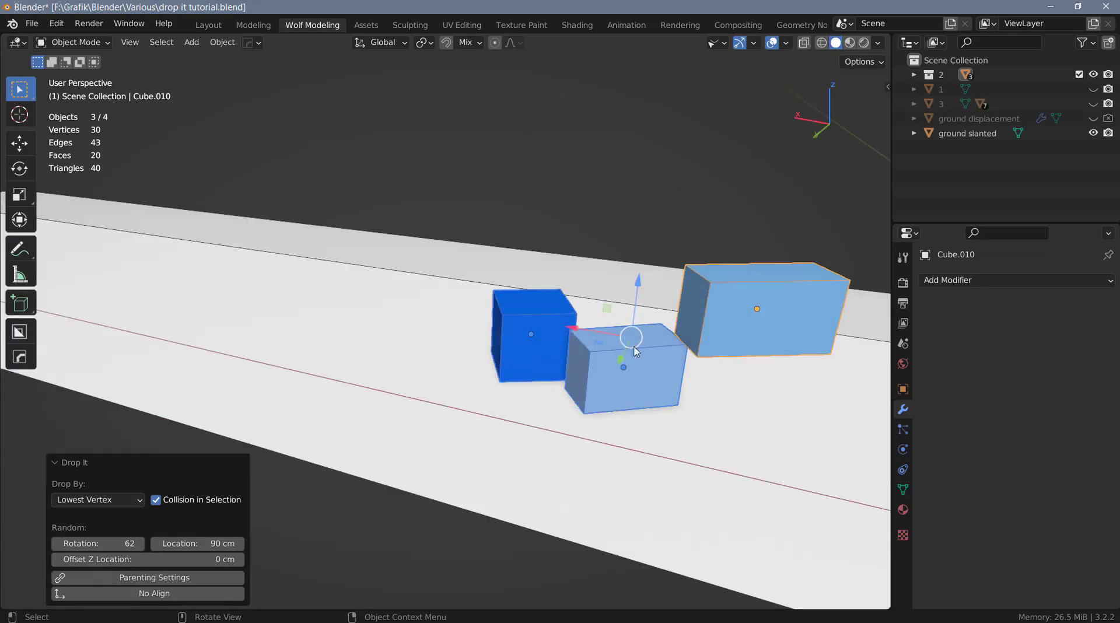
click(715, 330)
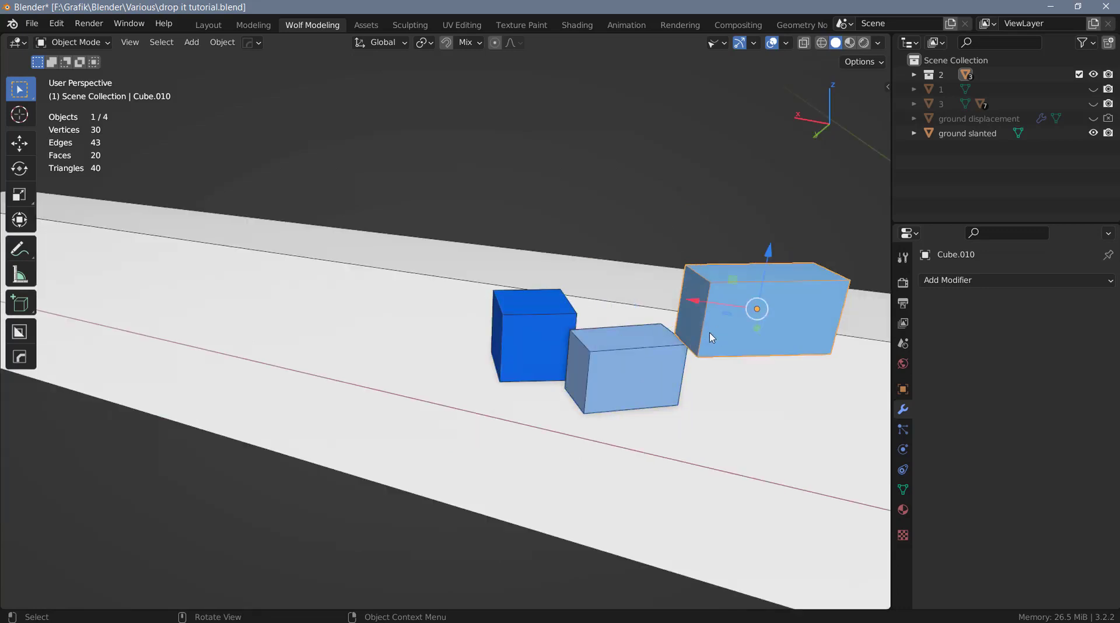
drag(698, 296, 723, 299)
middle_drag(723, 298, 655, 375)
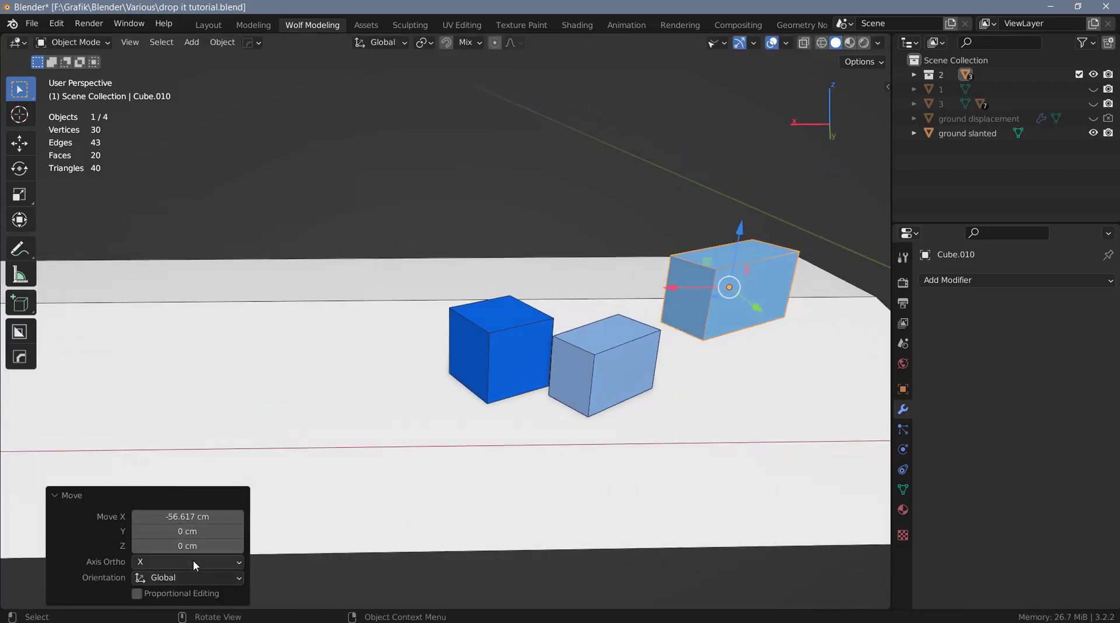
middle_drag(677, 405, 543, 338)
key(v)
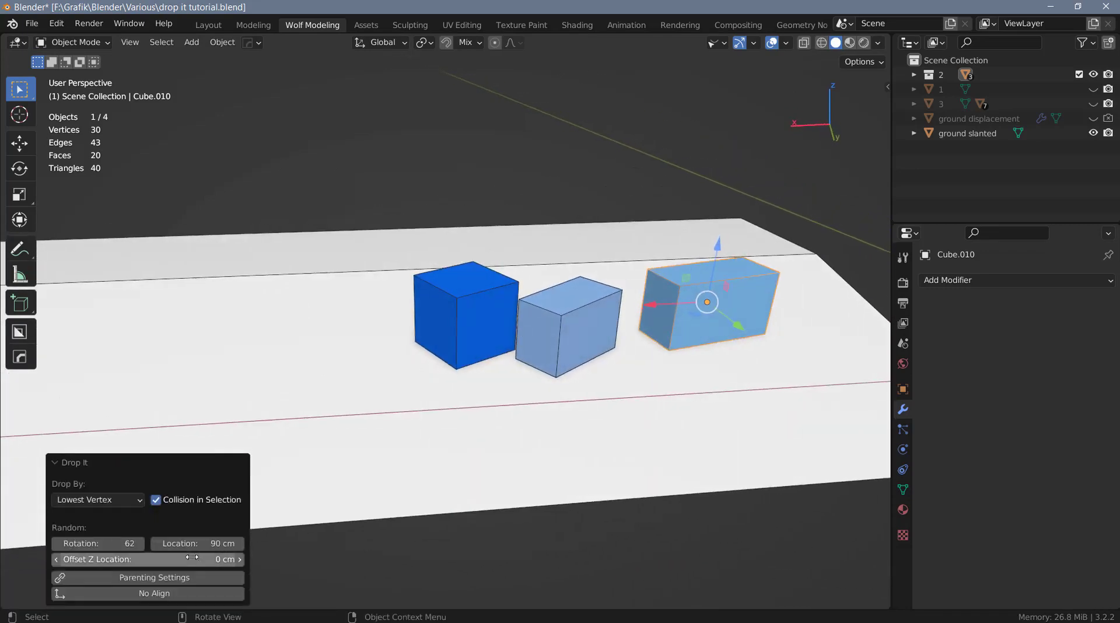
Reset Drop It's random location and random rotation to their default value of 0.
right_click(188, 545)
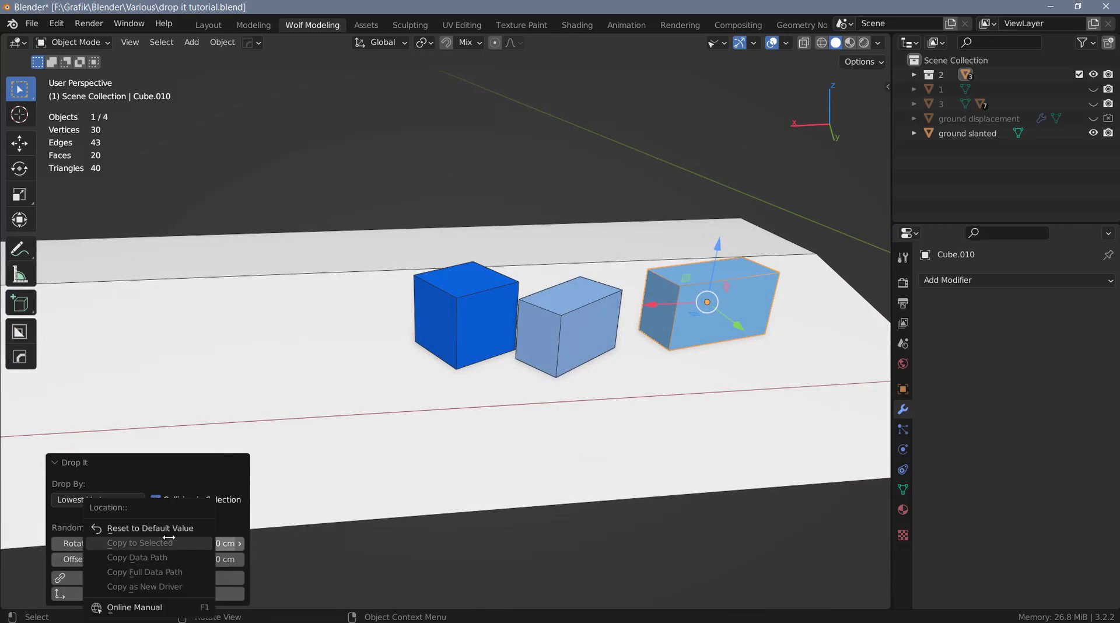
click(159, 528)
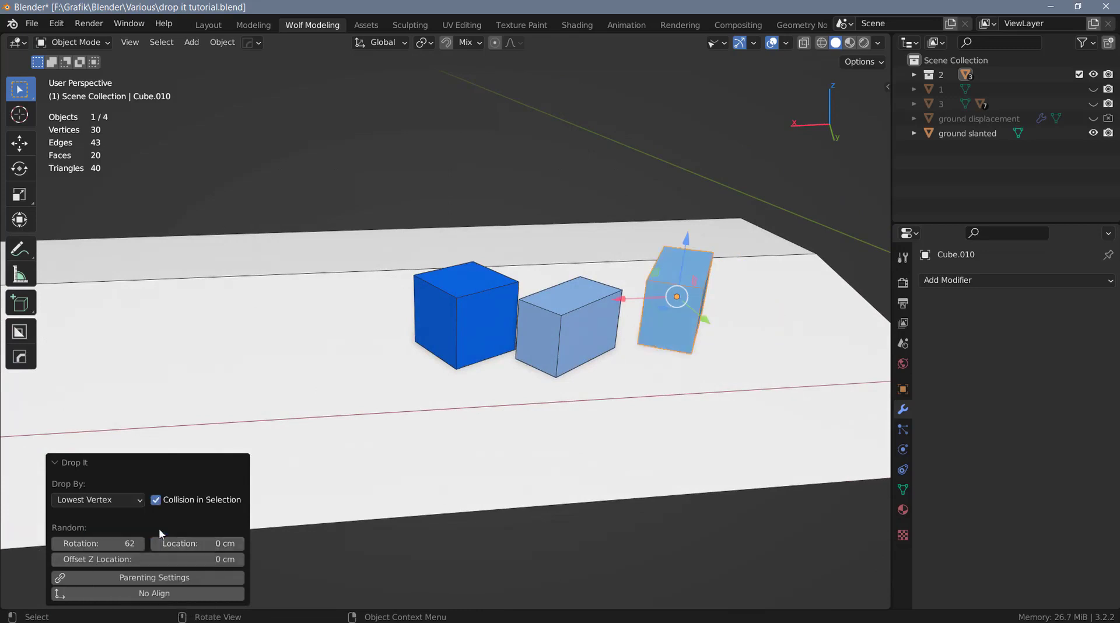
right_click(133, 543)
click(125, 525)
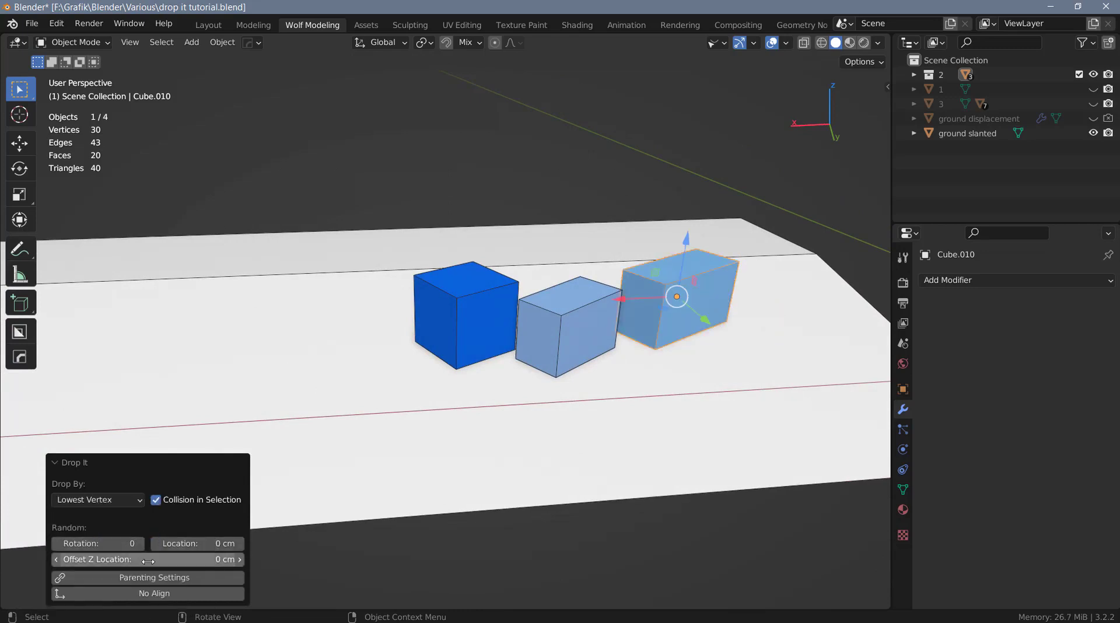
Undo the drop so the cubes float again and box-select all three.
key(ctrl+z)
key(ctrl+z)
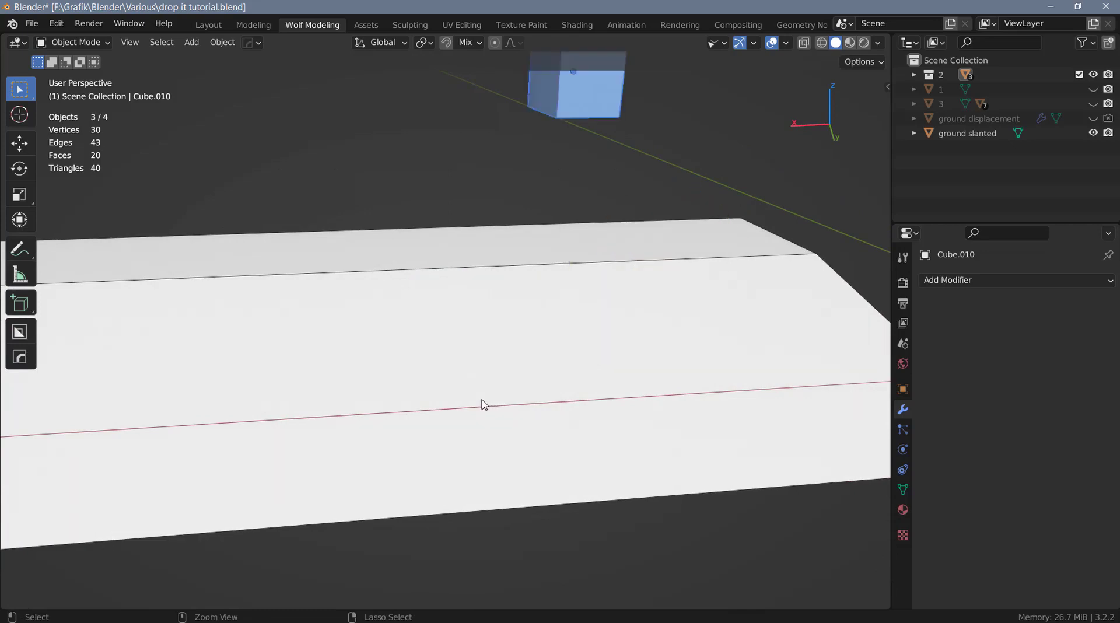
scroll(502, 391, down, 2)
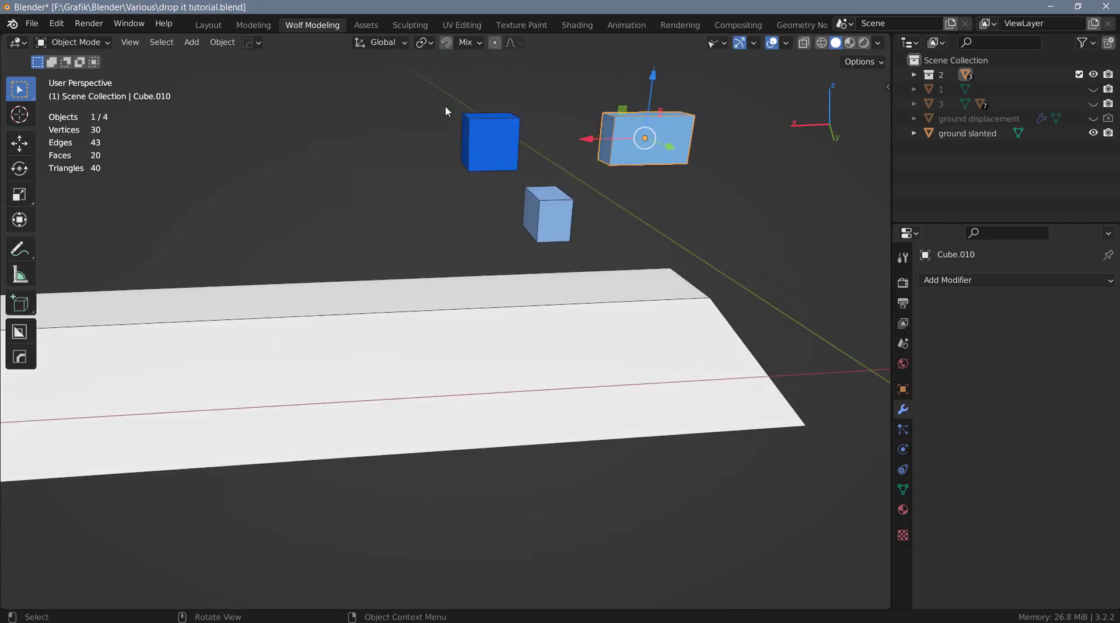
drag(426, 81, 693, 223)
Drop the three cubes, give them an 87 cm Offset Z Location, and switch to Align To Surface.
key(v)
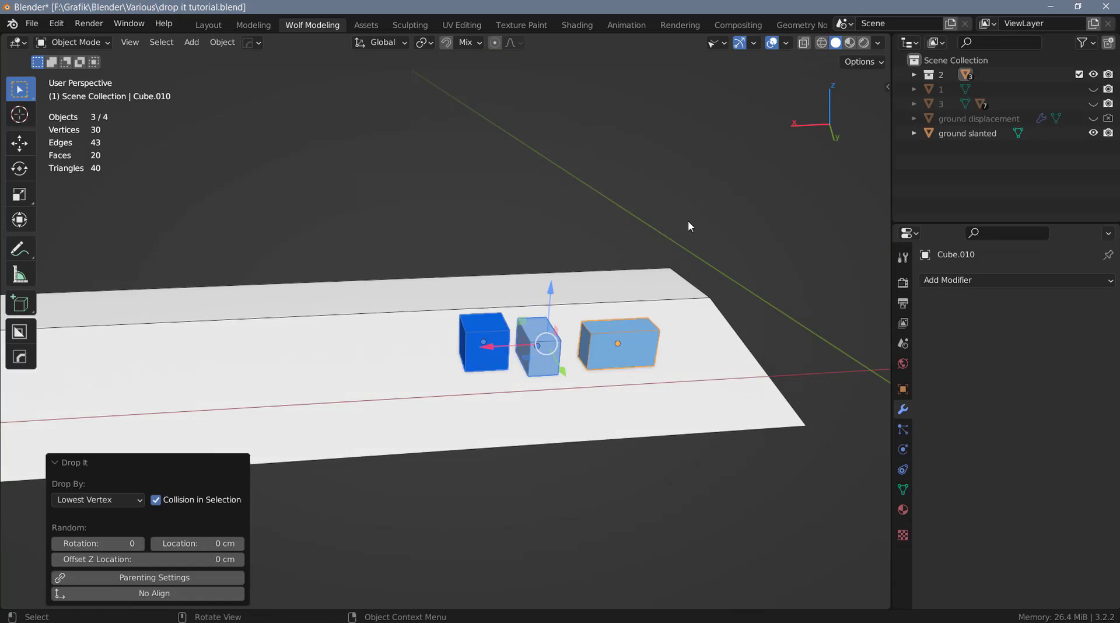
scroll(432, 376, up, 3)
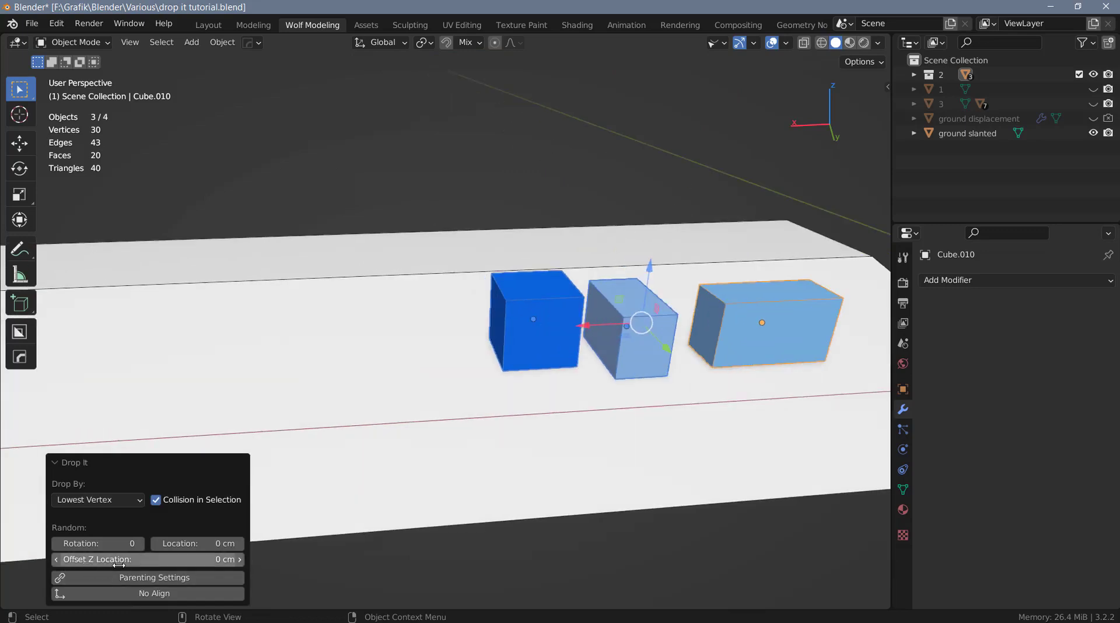
drag(102, 560, 140, 560)
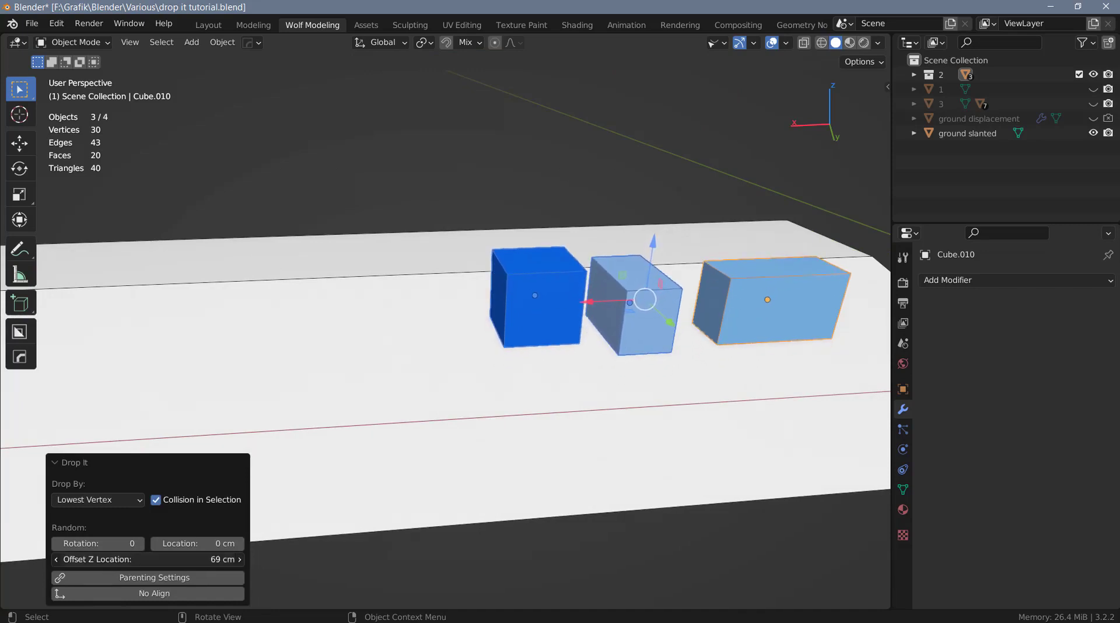
drag(216, 559, 175, 558)
middle_drag(427, 392, 490, 368)
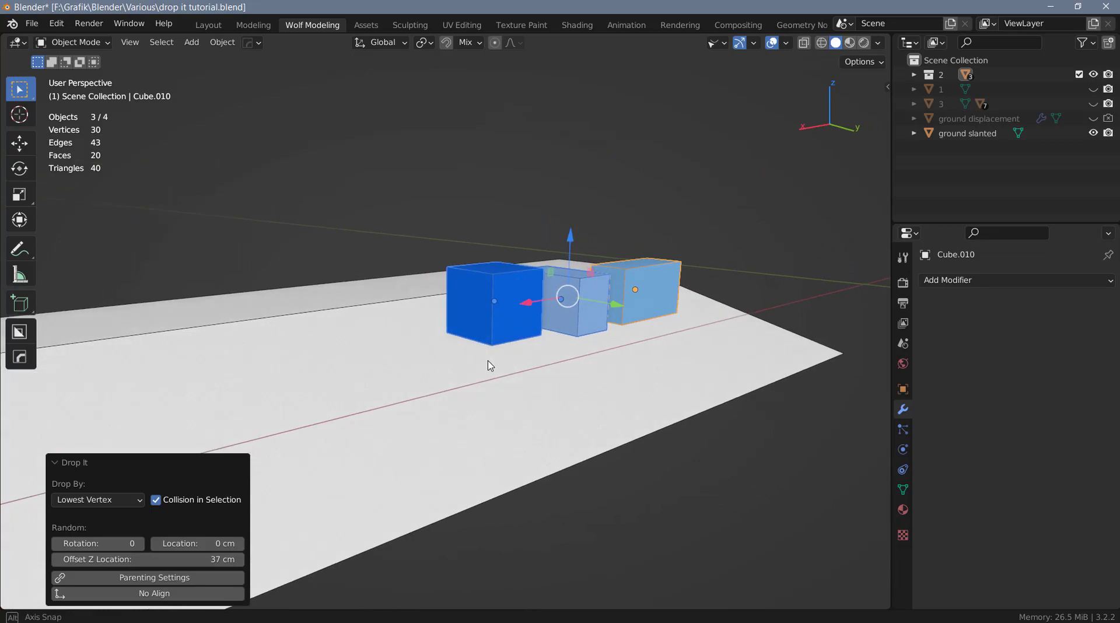
click(166, 593)
drag(163, 559, 70, 559)
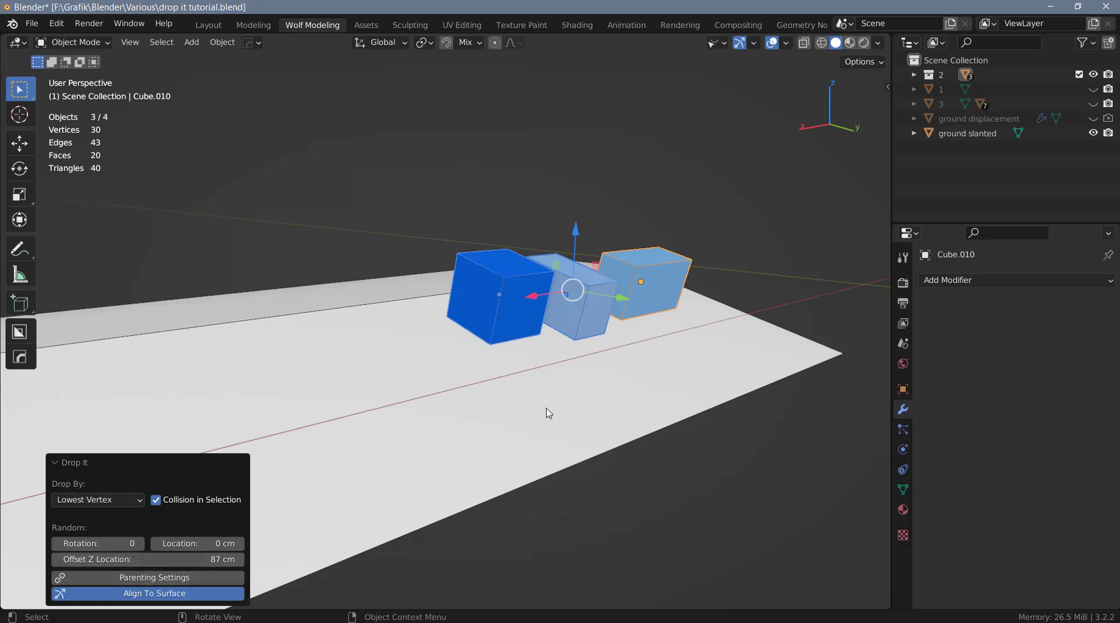
Hide collection 2 and the slanted ground, and show collection 3's eight cubes.
click(1079, 74)
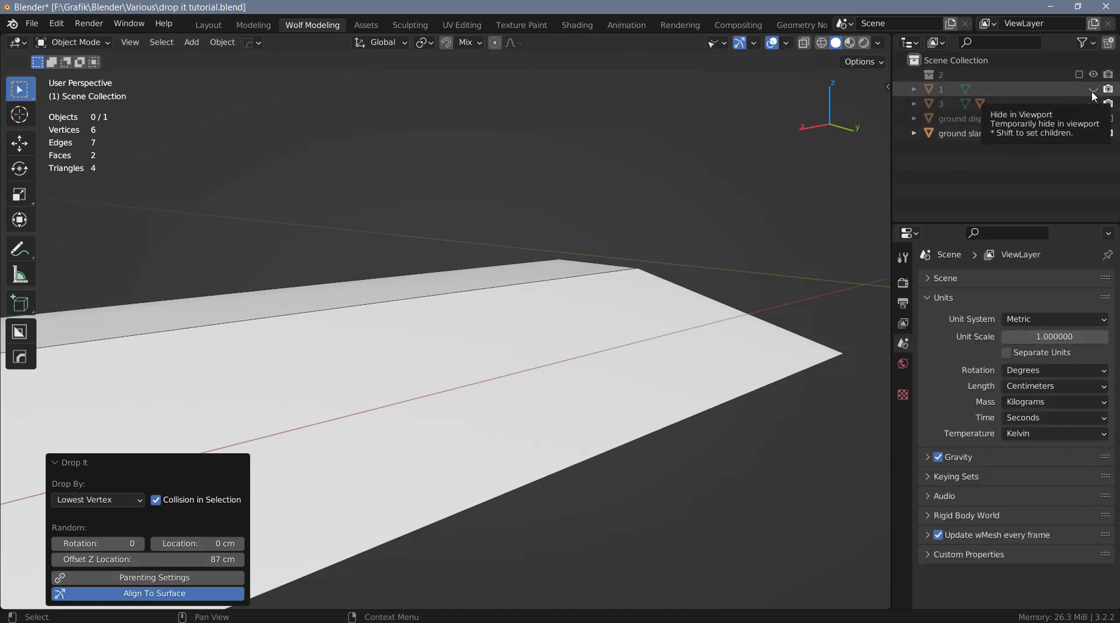
click(1093, 103)
middle_drag(841, 227, 547, 271)
click(1092, 133)
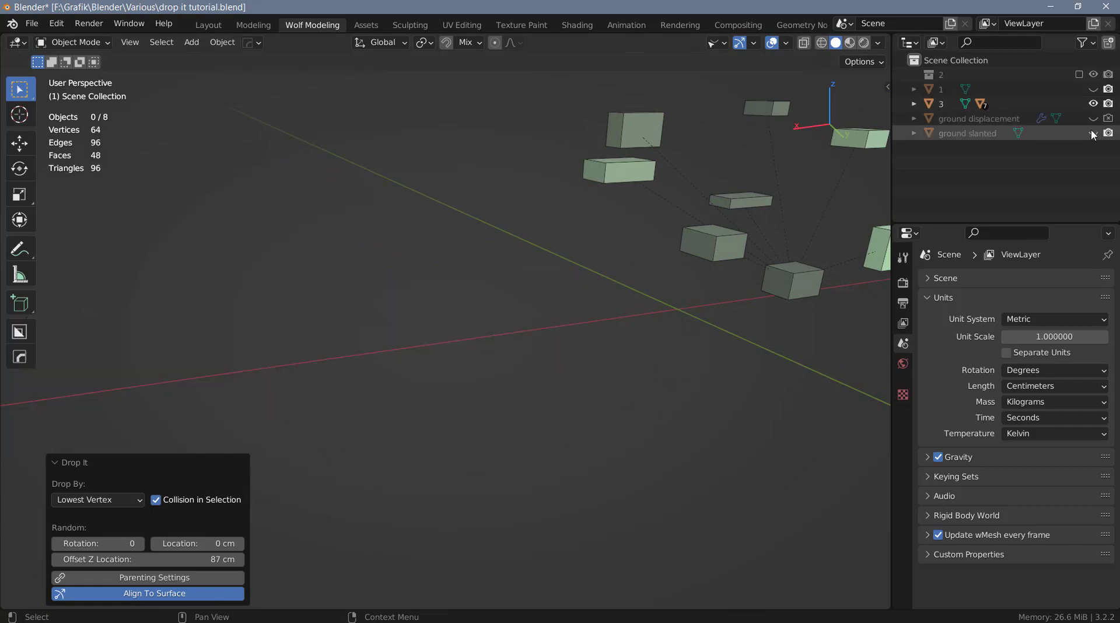
shift+middle_drag(676, 258, 467, 329)
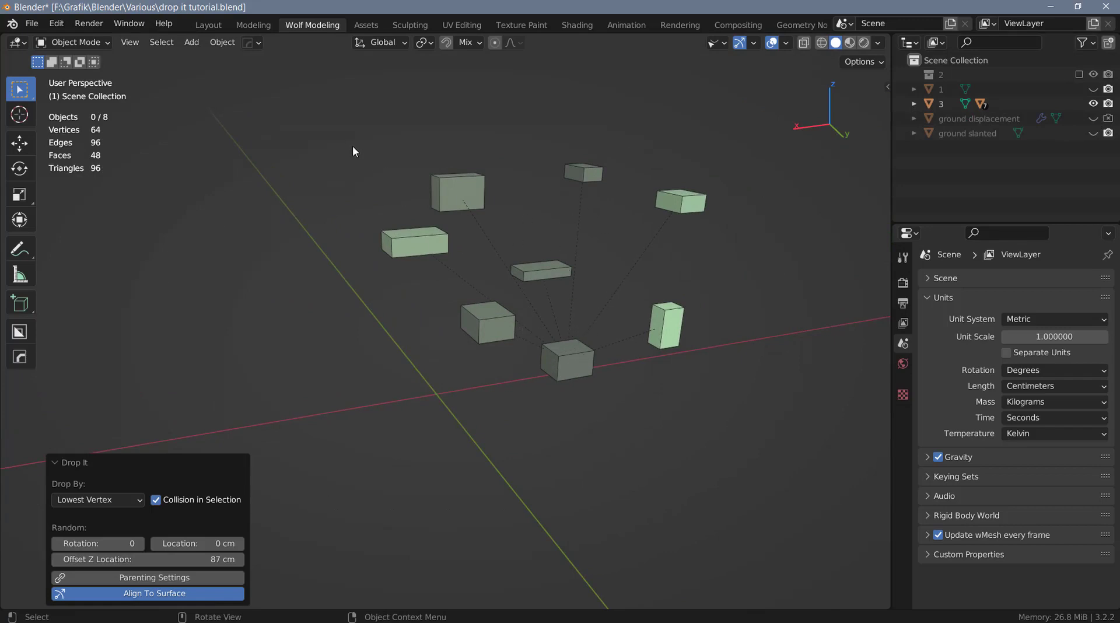
Select all eight cubes and make the 'ground displacement' surface visible beneath them.
drag(351, 144, 765, 383)
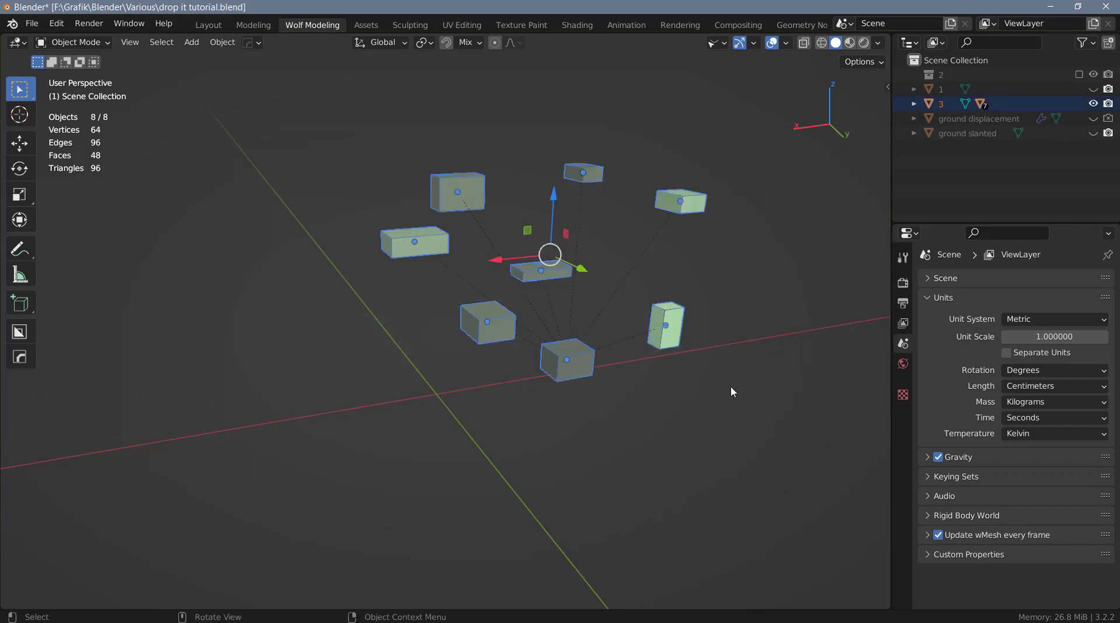
click(1093, 118)
mouse_move(555, 389)
middle_down()
mouse_move(528, 392)
mouse_move(574, 382)
middle_up()
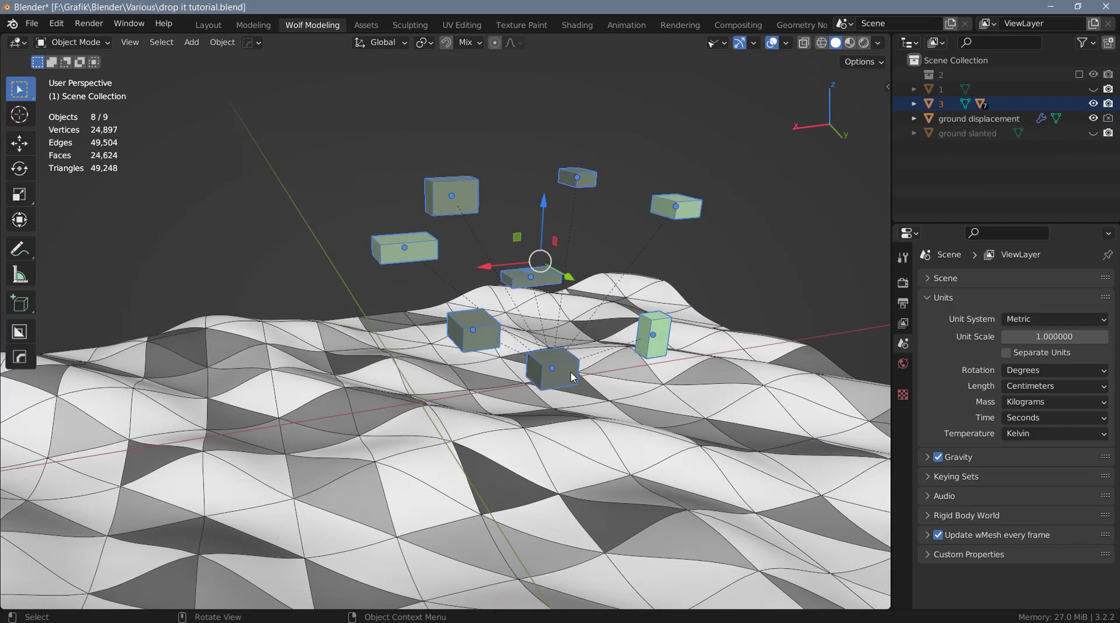
Revert 'drop it tutorial.blend' to its saved state via File > Revert.
mouse_move(617, 389)
middle_down()
mouse_move(605, 378)
mouse_move(599, 398)
middle_up()
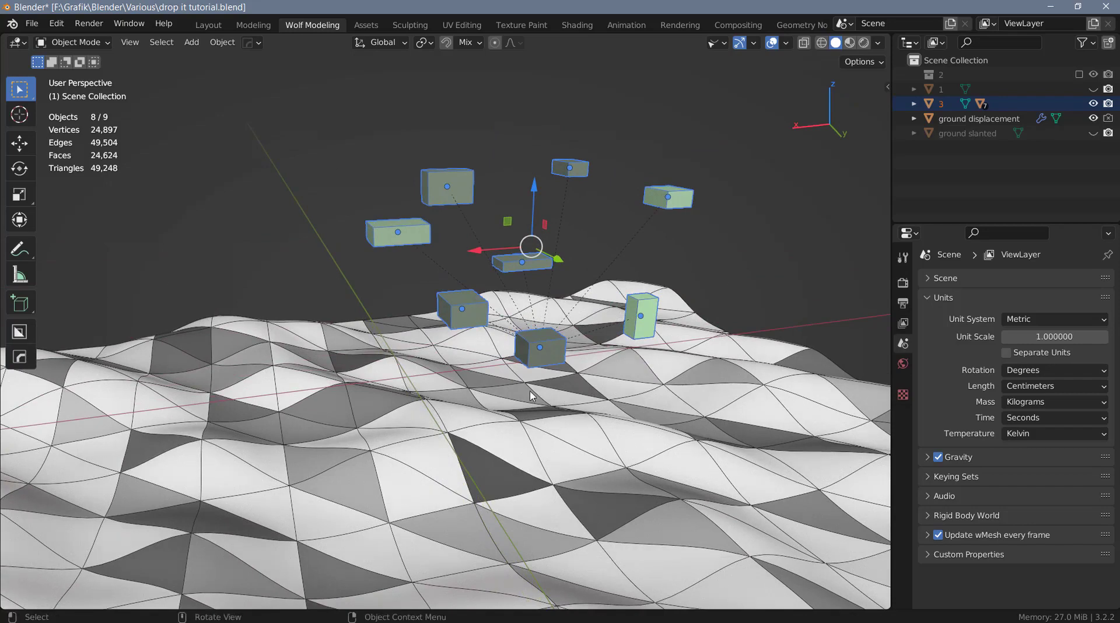
click(32, 23)
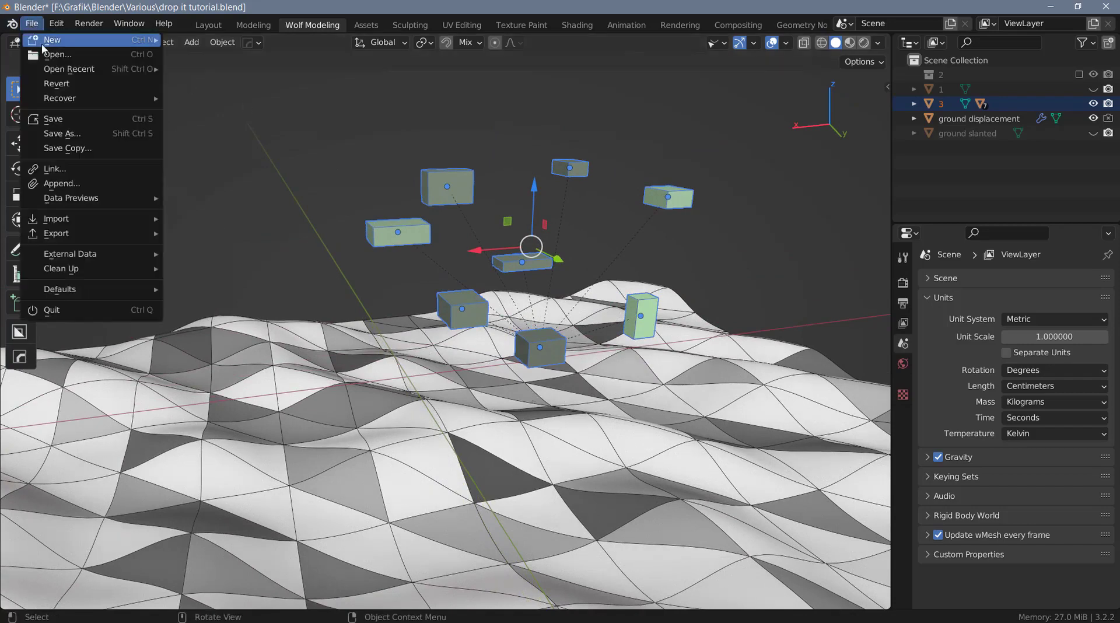
click(69, 84)
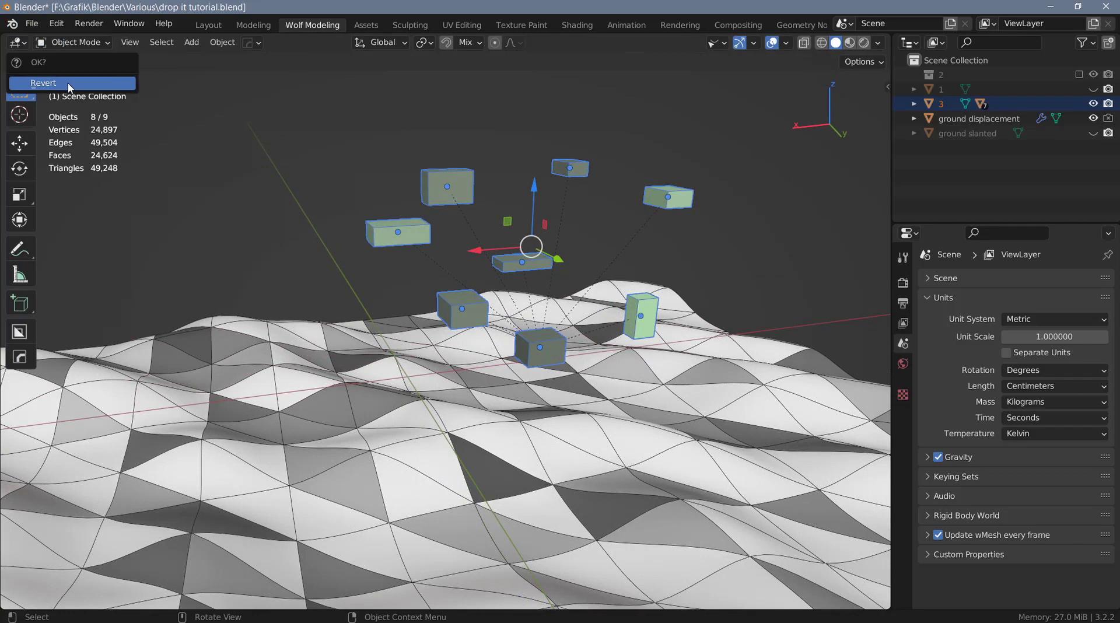
click(69, 85)
scroll(423, 321, down, 2)
Hide the single cube and show collection 3's eight parented cubes.
middle_drag(423, 321, 329, 350)
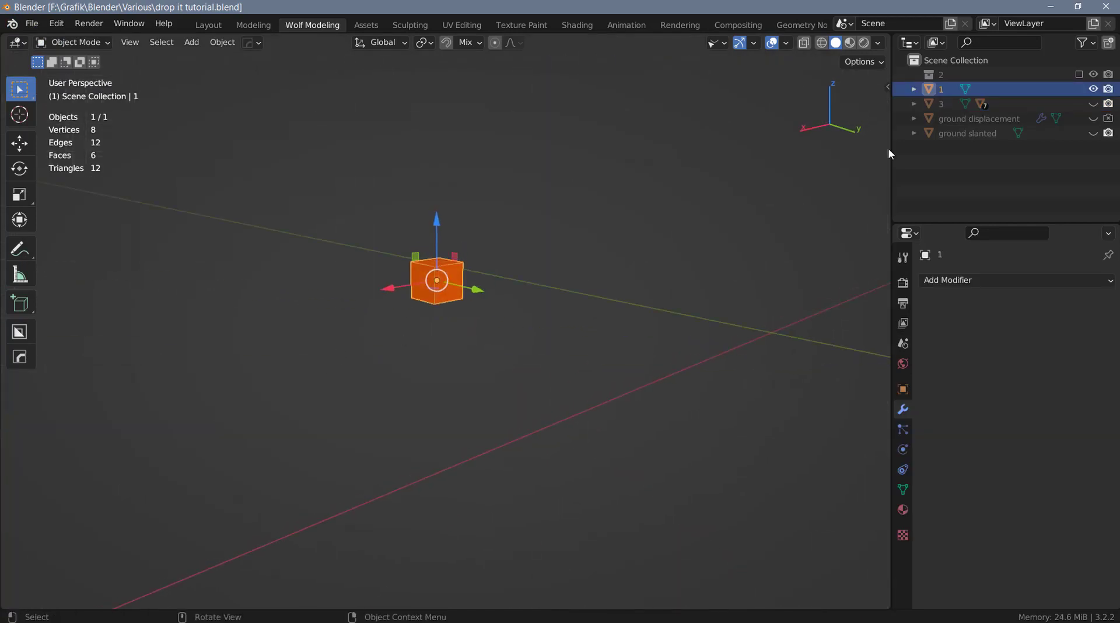
click(1093, 89)
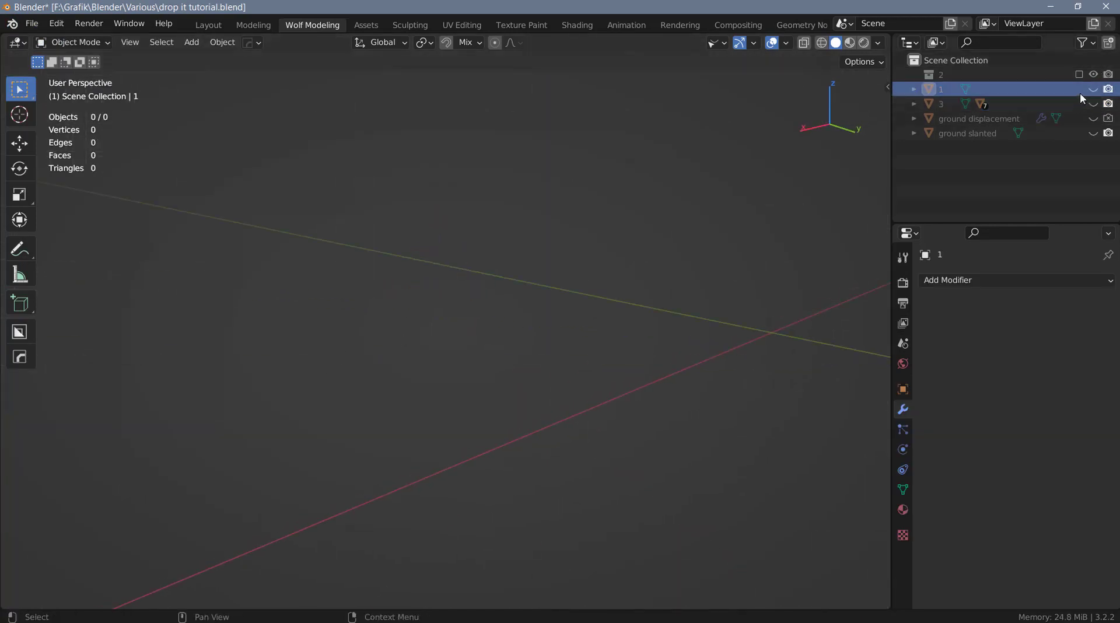
click(1092, 103)
middle_drag(795, 245, 568, 257)
Box-select the eight cubes, show 'ground displacement', and drop them onto it.
drag(409, 131, 768, 359)
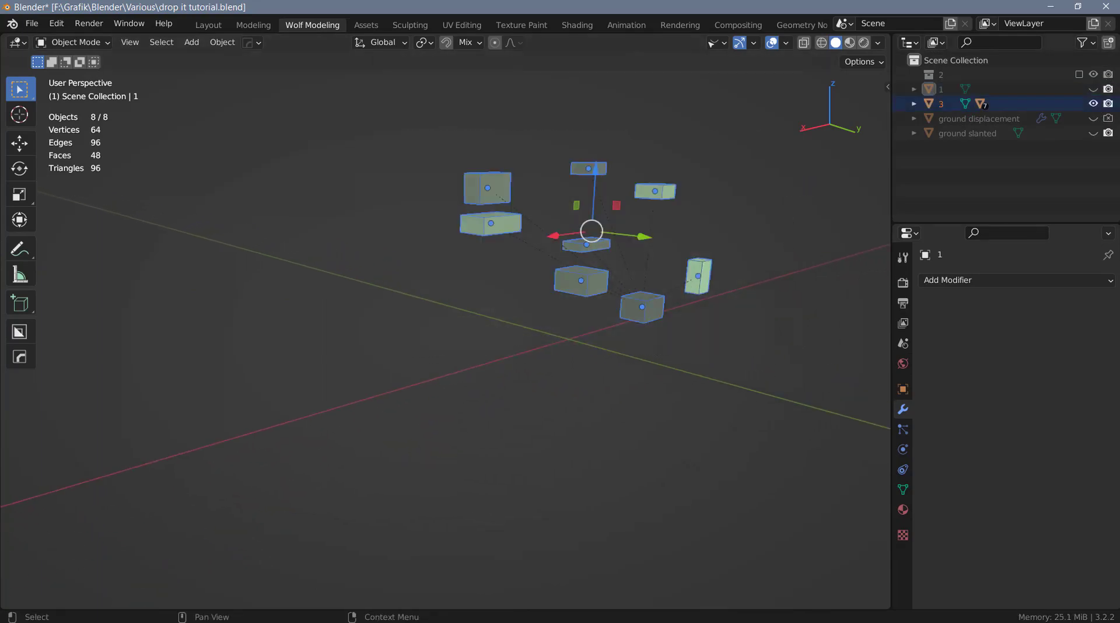
click(1093, 118)
middle_drag(593, 344, 567, 353)
key(v)
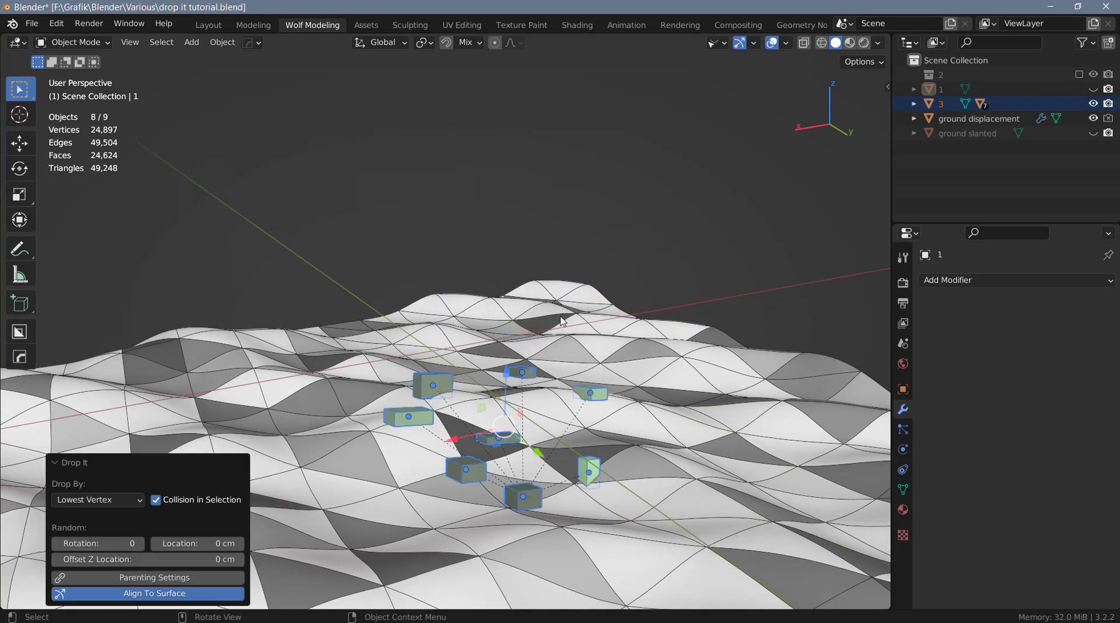
shift+middle_drag(411, 469, 520, 417)
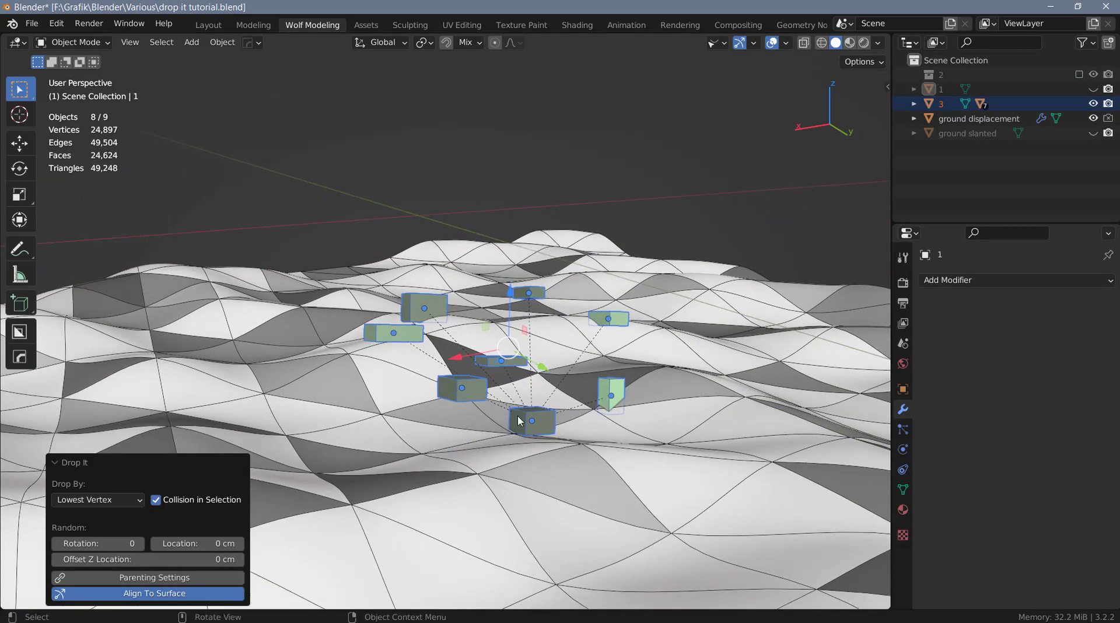
mouse_move(529, 366)
middle_down()
mouse_move(515, 398)
mouse_move(518, 374)
middle_up()
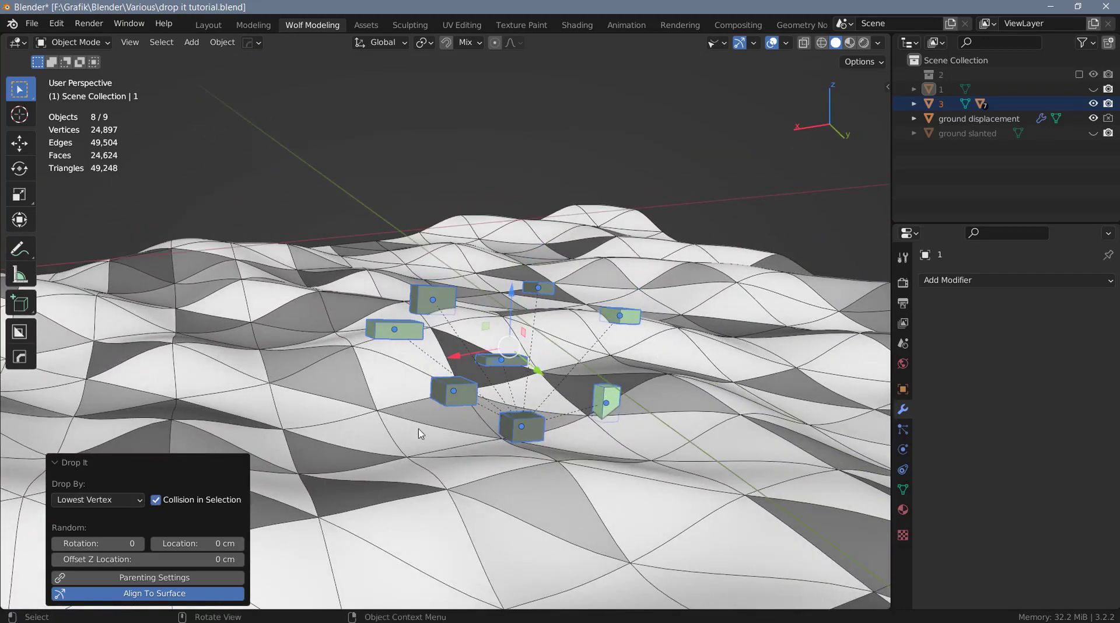
Enable Affect Only Parents in Drop It's Parenting Settings so only the parent cube lands.
click(163, 577)
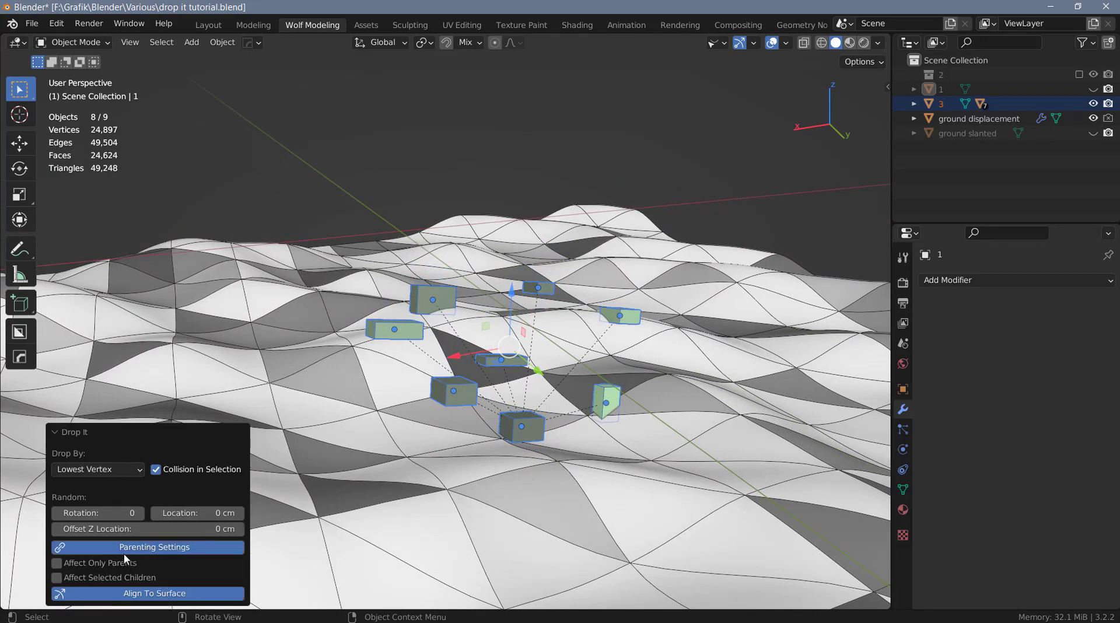
click(58, 565)
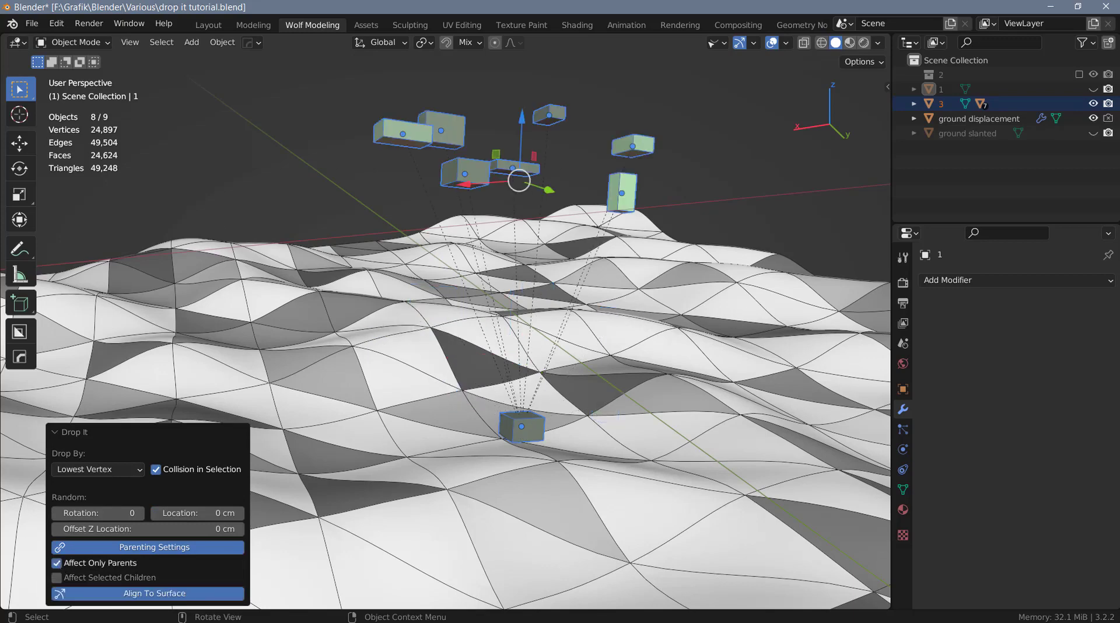
middle_drag(577, 420, 594, 197)
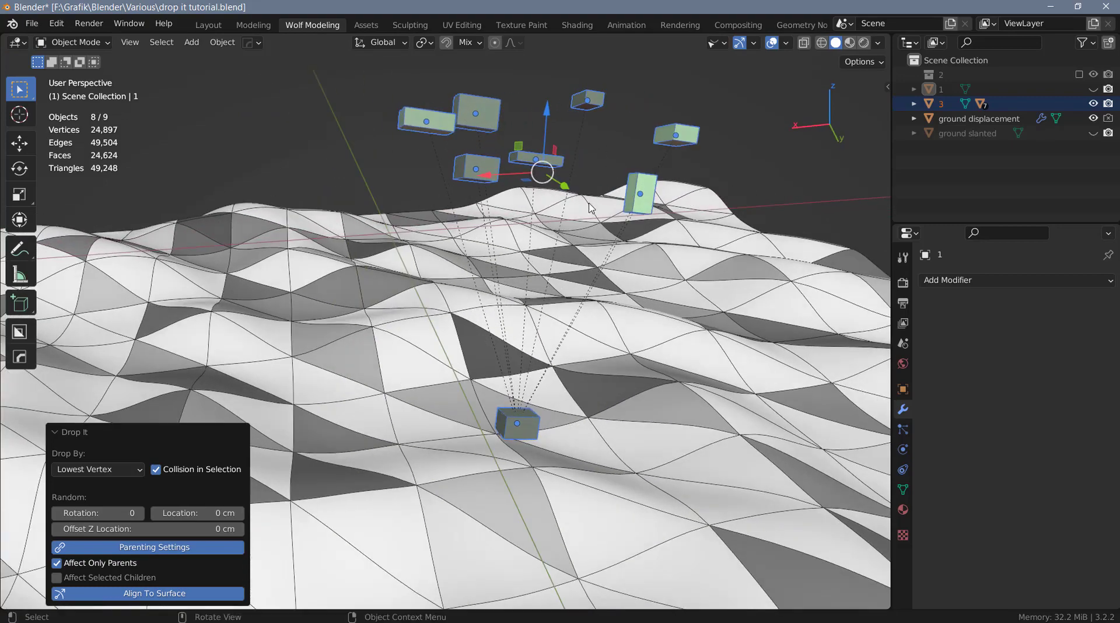
middle_drag(583, 274, 582, 180)
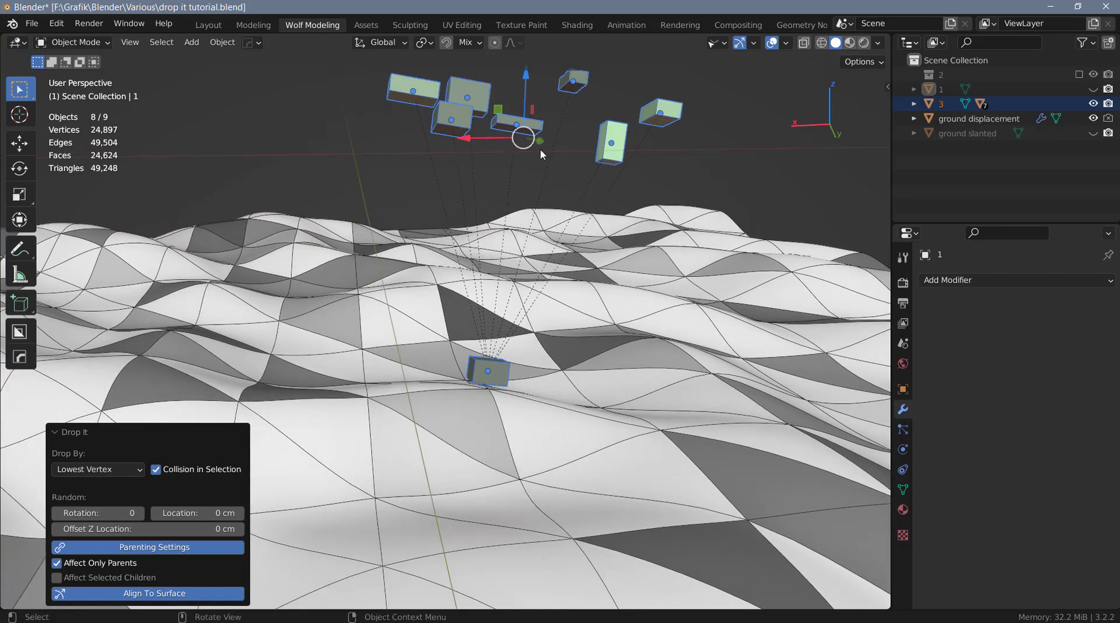
Switch Drop It from Affect Only Parents to Affect Selected Children, then undo the drop.
click(58, 563)
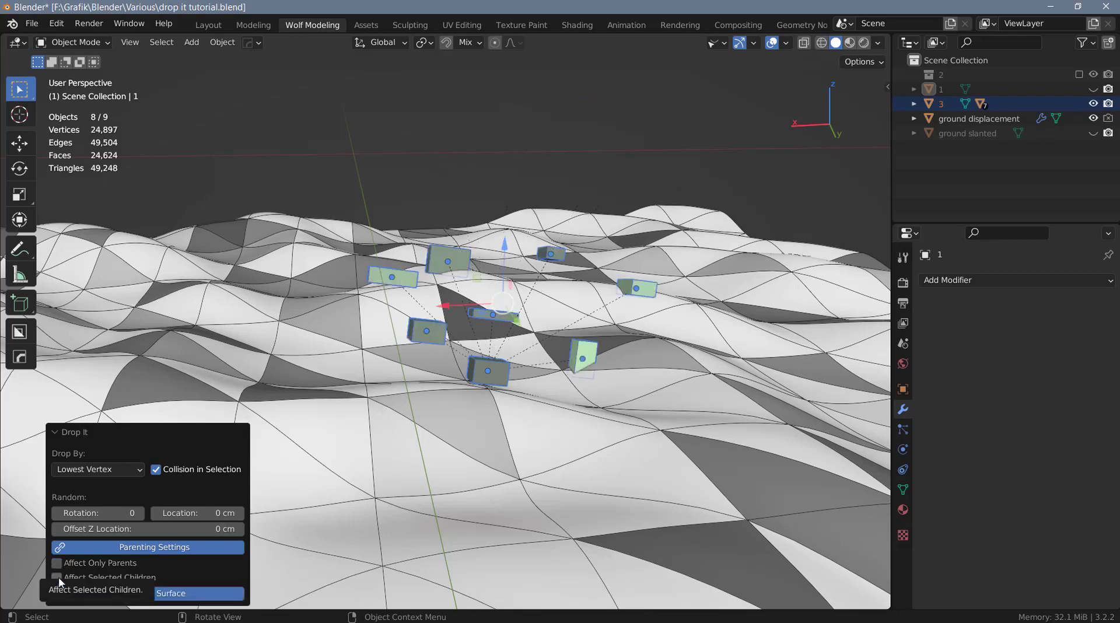
click(57, 578)
middle_drag(537, 346, 534, 379)
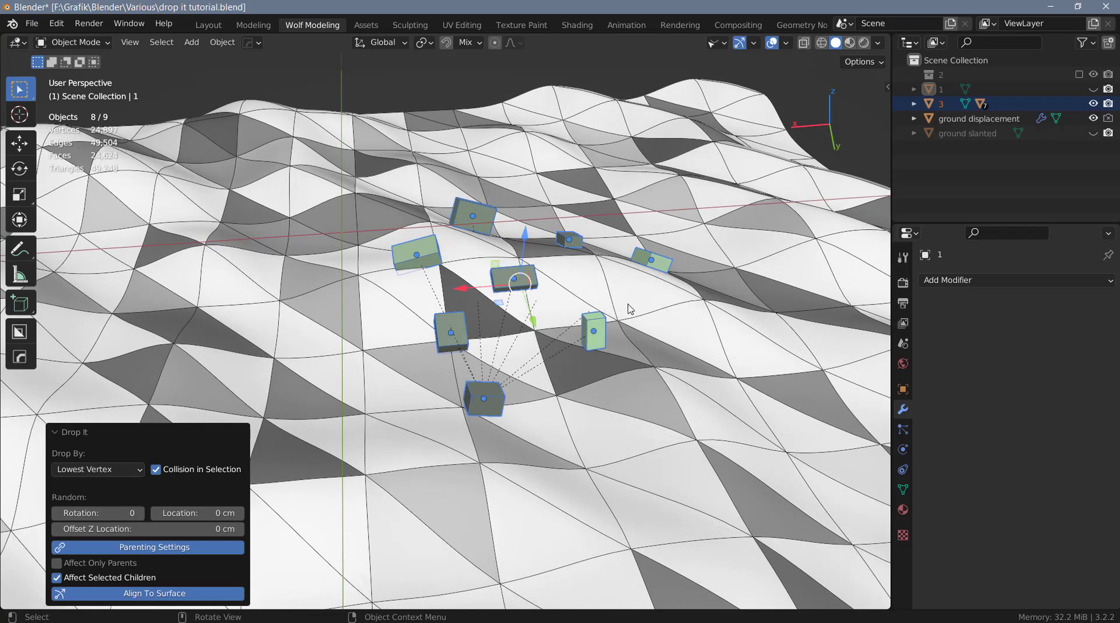
key(ctrl+z)
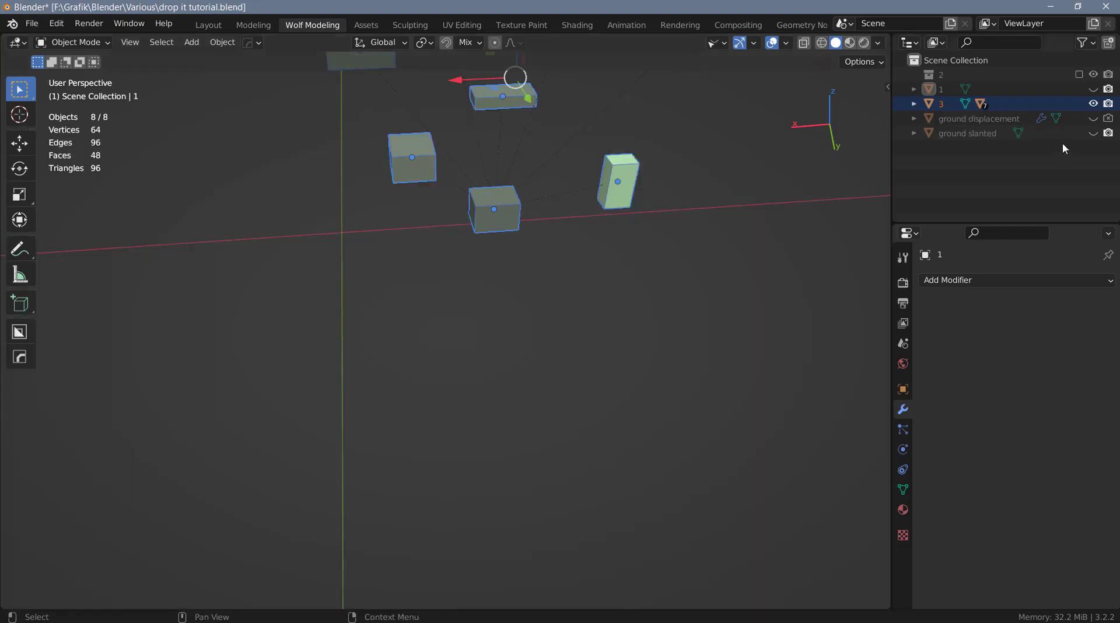
Show the displaced ground and drop Cube.005 alone with Affect Selected Children on.
click(1093, 119)
mouse_move(543, 339)
middle_down()
mouse_move(543, 262)
mouse_move(642, 175)
middle_up()
click(658, 153)
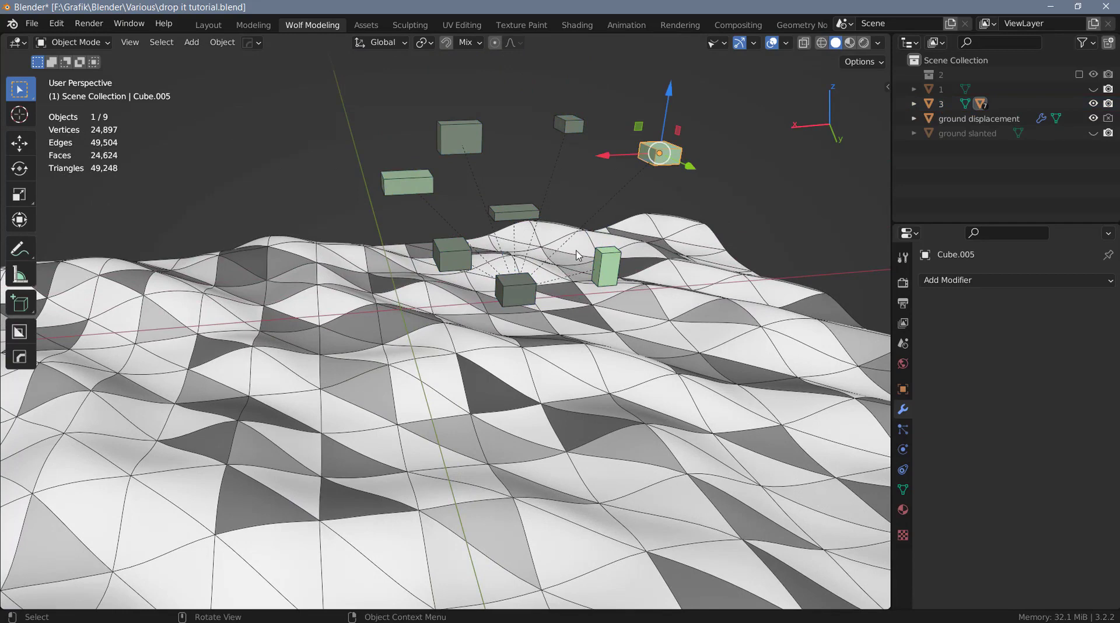
key(v)
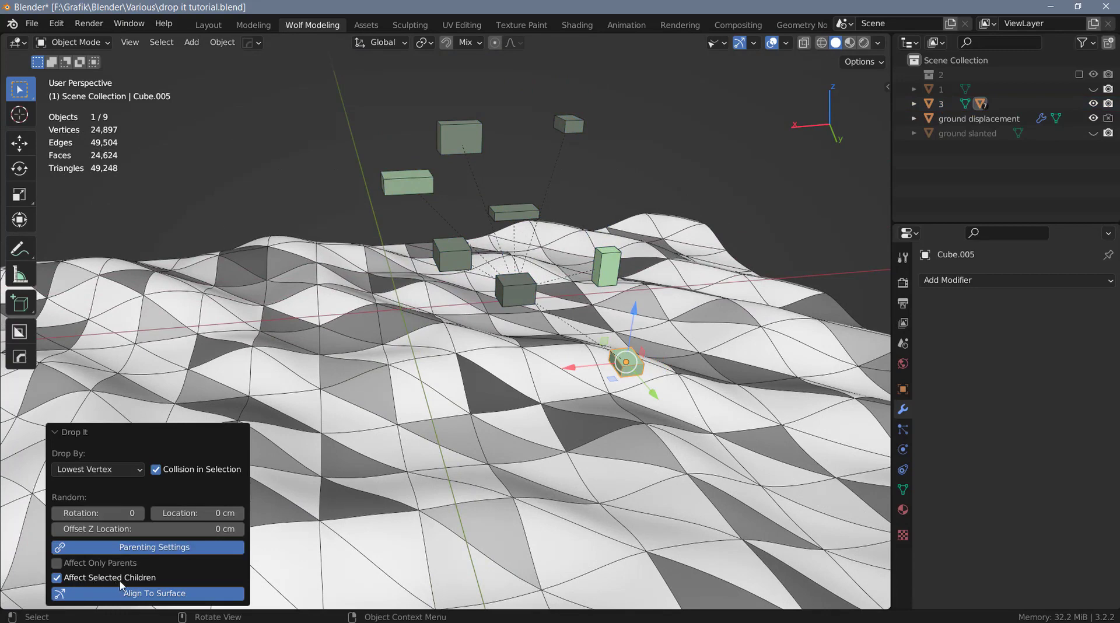
click(57, 578)
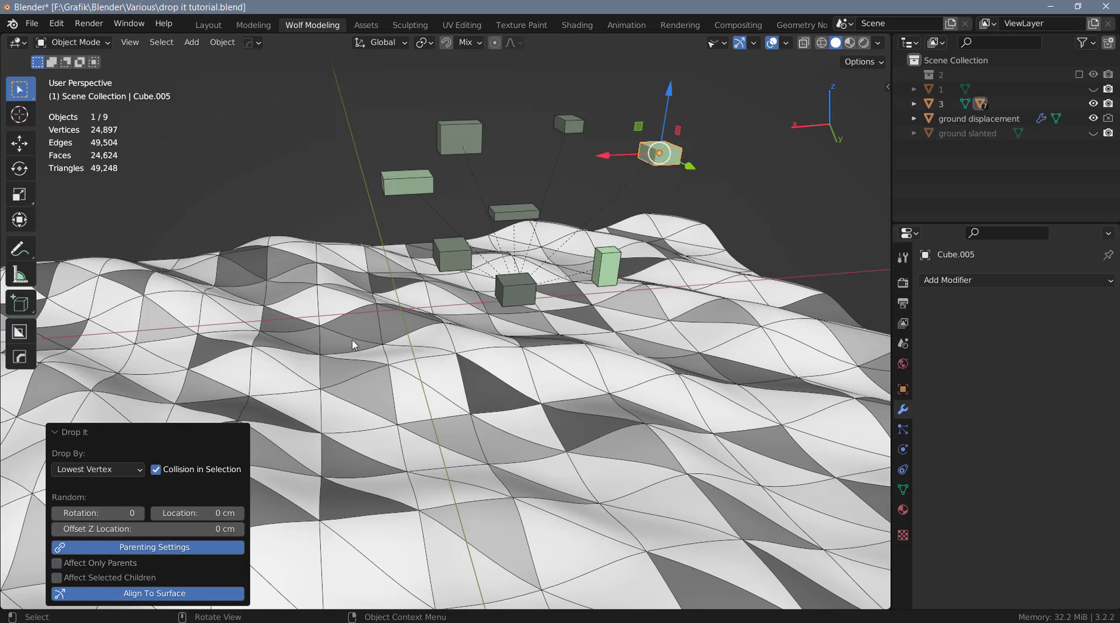
click(57, 577)
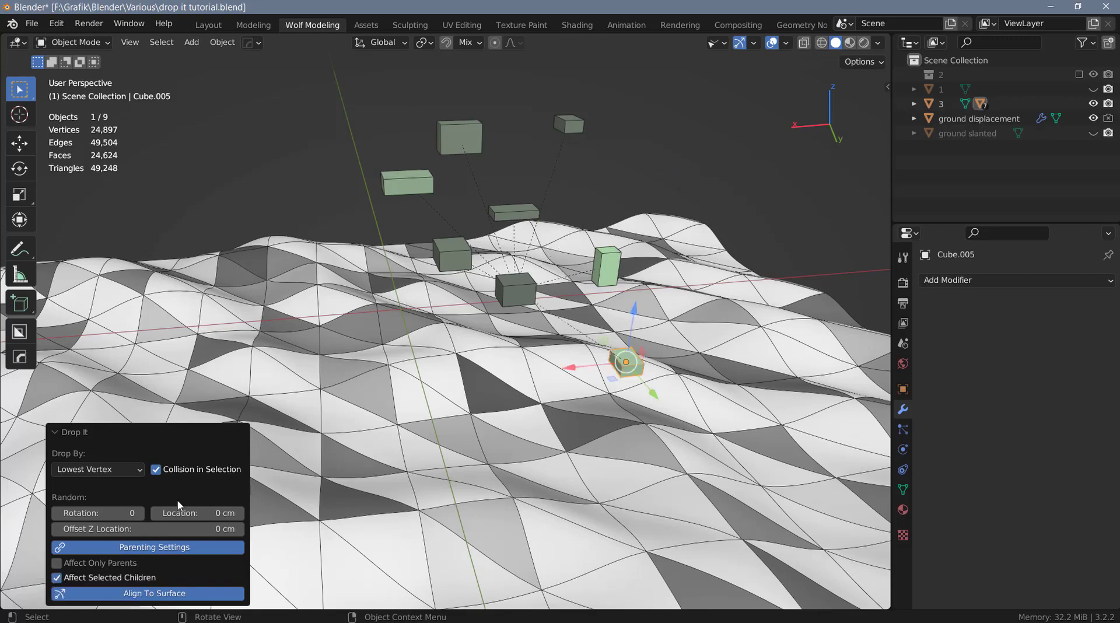